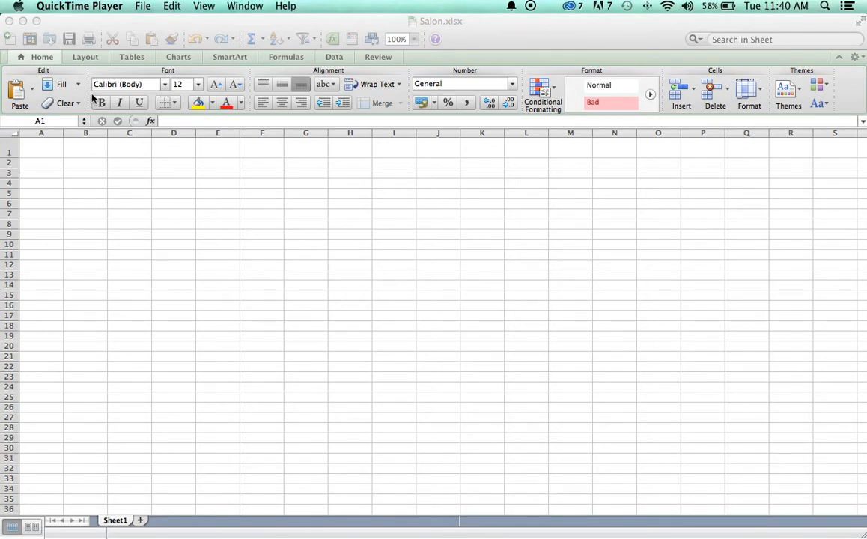
Step: Save the workbook as Salon.xlsx in the Downloads folder in Excel Workbook format, replacing the existing file
left_click(138, 29)
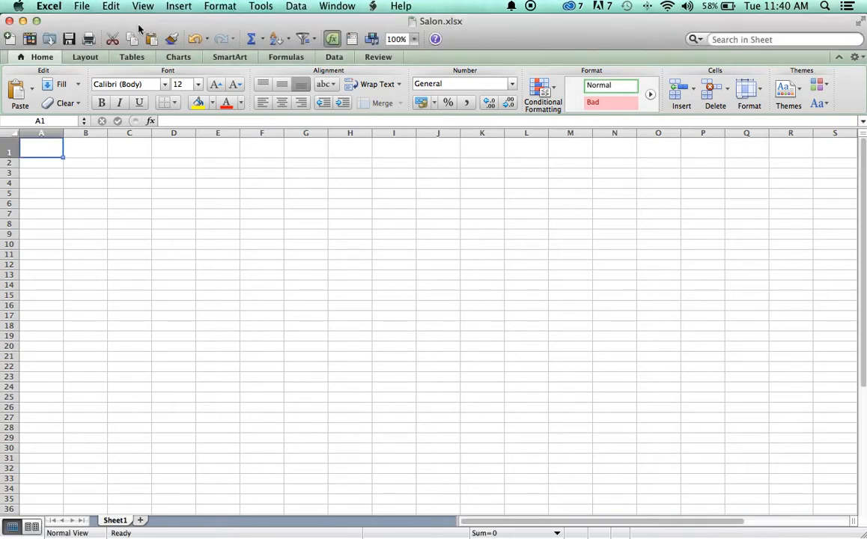
left_click(82, 6)
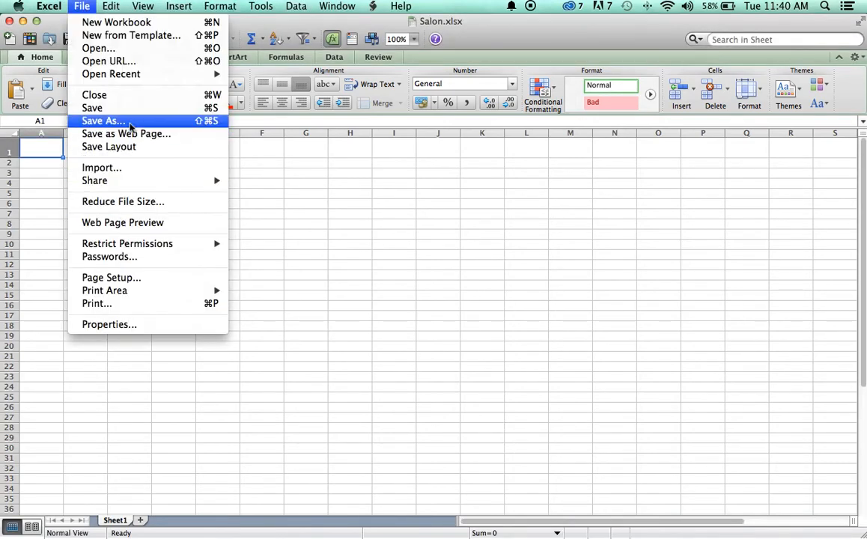
left_click(105, 121)
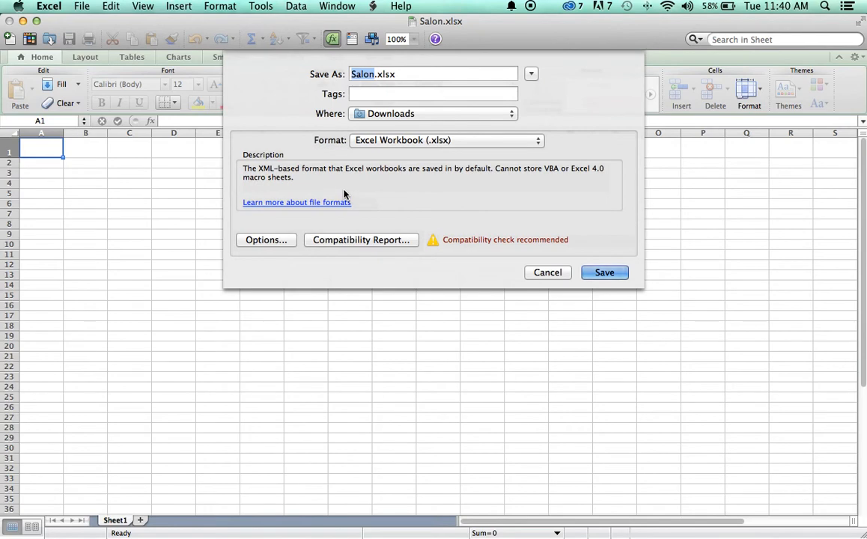
left_click(608, 275)
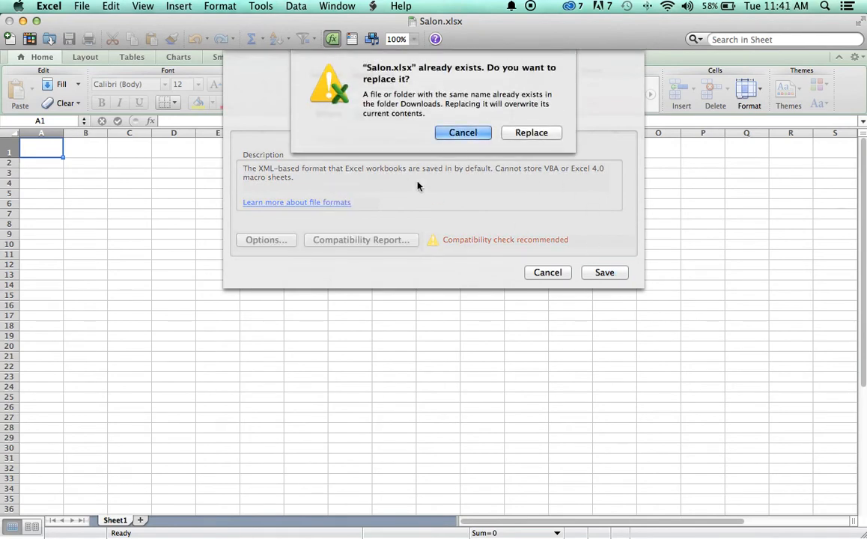
left_click(507, 138)
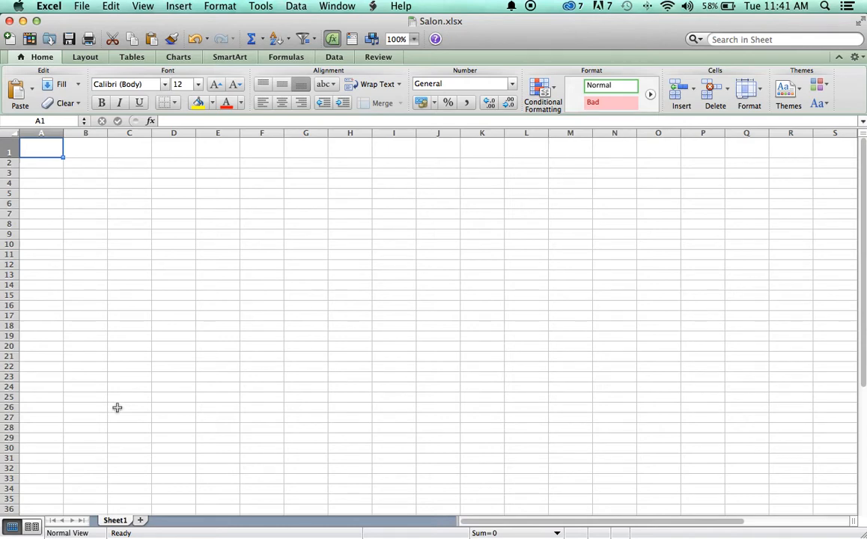
scroll(137, 434, "right", 2)
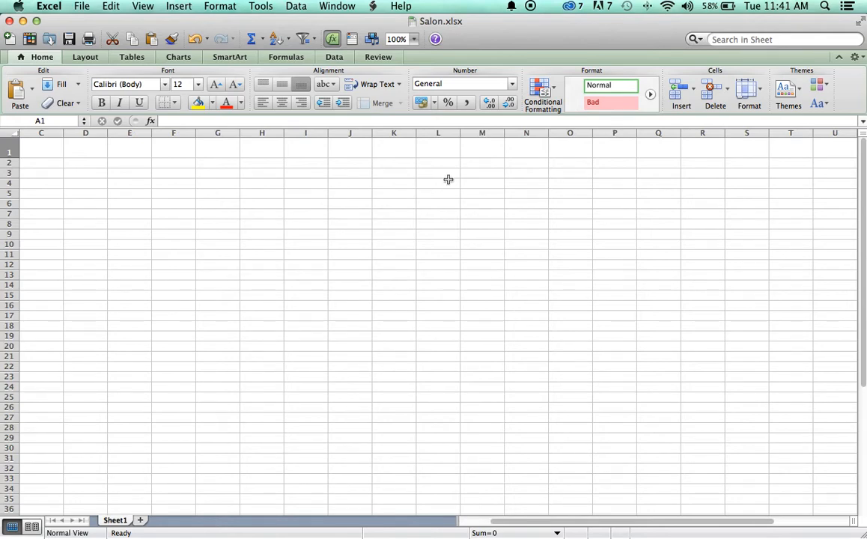
left_click(696, 91)
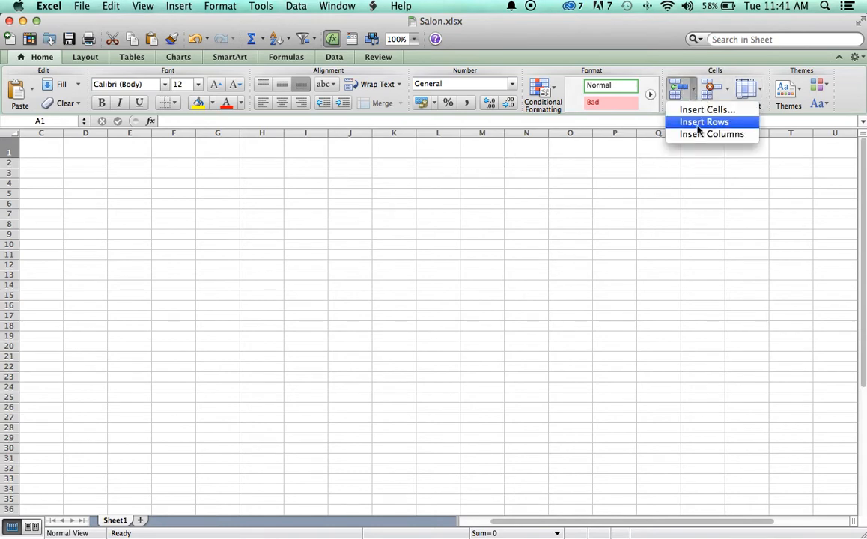
left_click(671, 73)
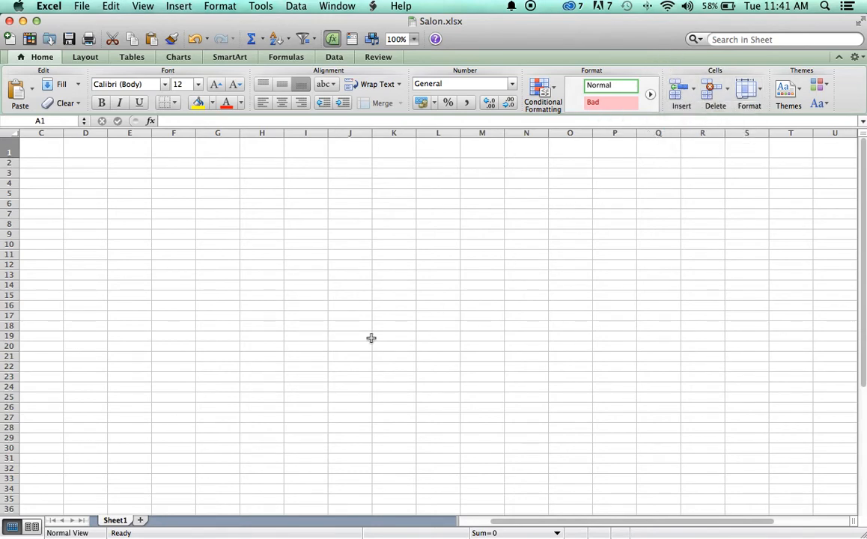
Step: Add four new worksheets after Sheet1
left_click(139, 521)
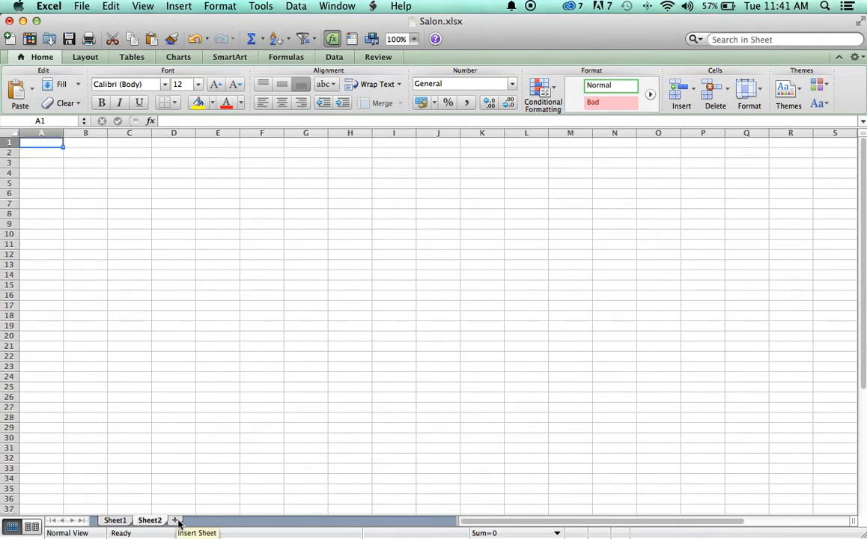
left_click(177, 522)
left_click(209, 521)
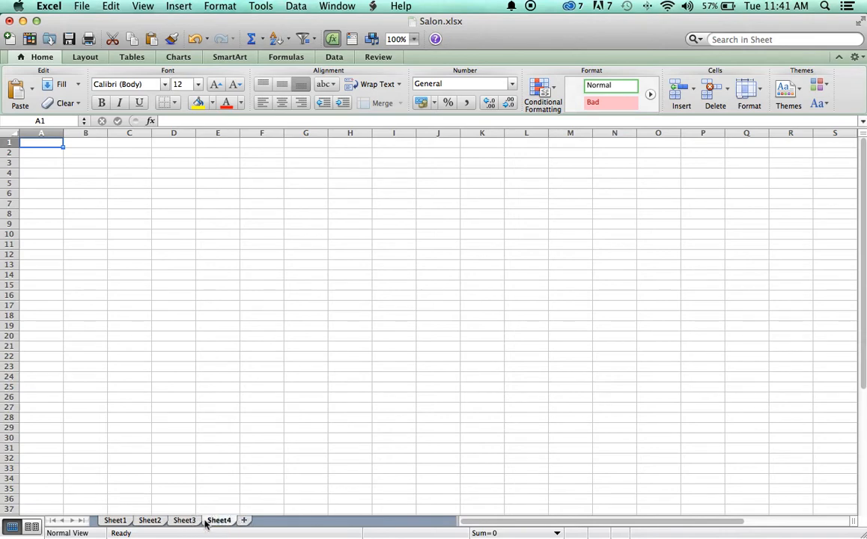
left_click(246, 522)
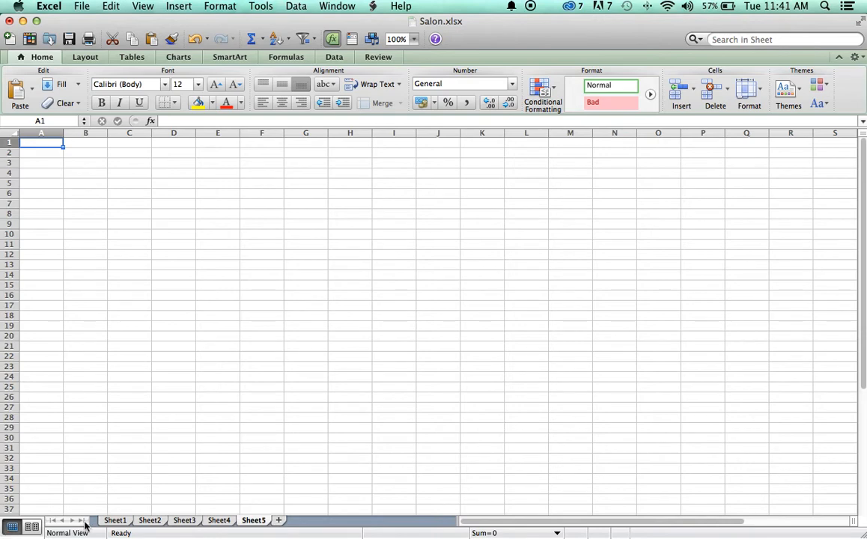
Step: Rename Sheet1 as PriceList and Sheet2 as Summary
left_click(116, 521)
double_click(117, 520)
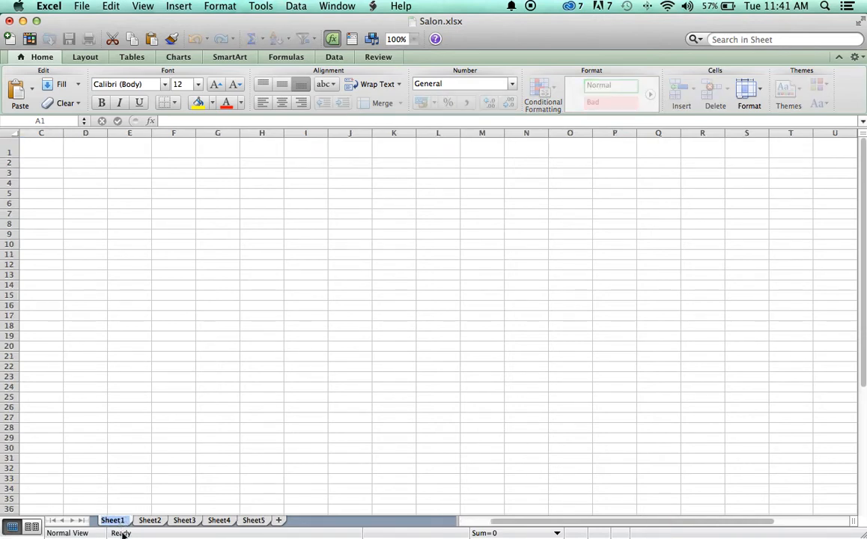
type("PriceList")
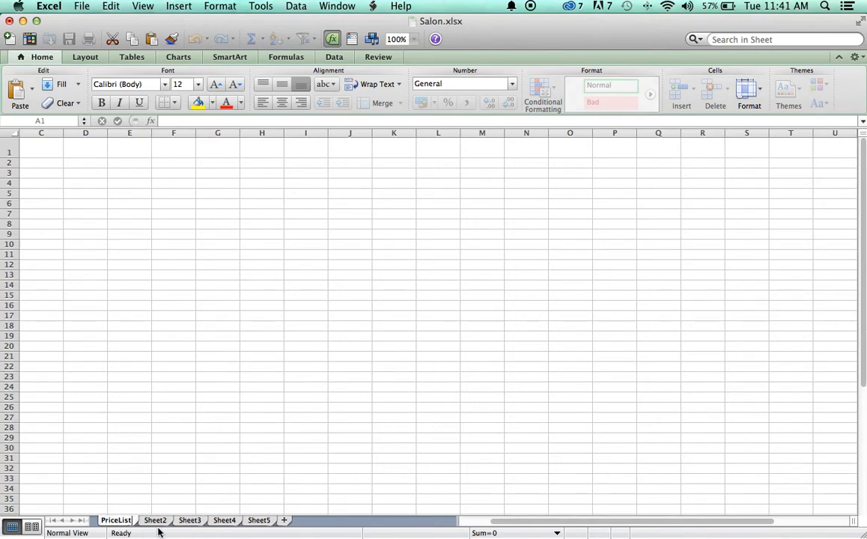
left_click(153, 522)
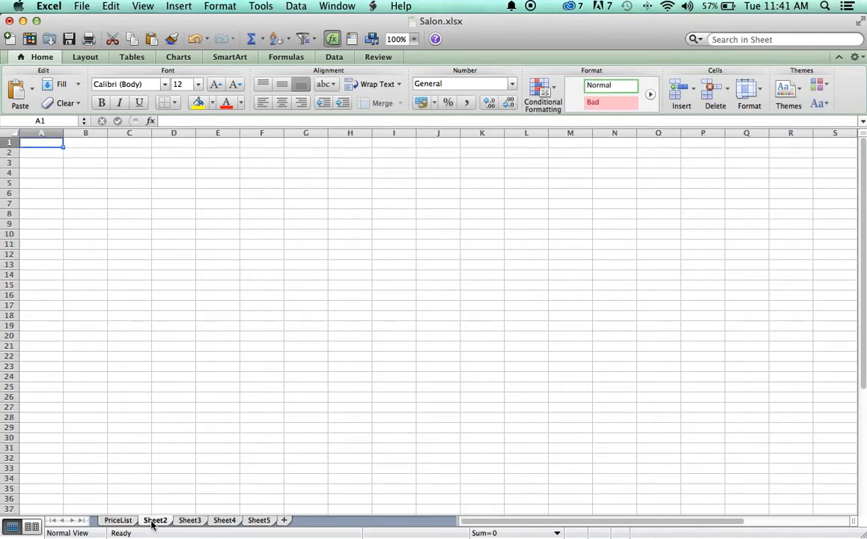
double_click(152, 522)
type("Summa")
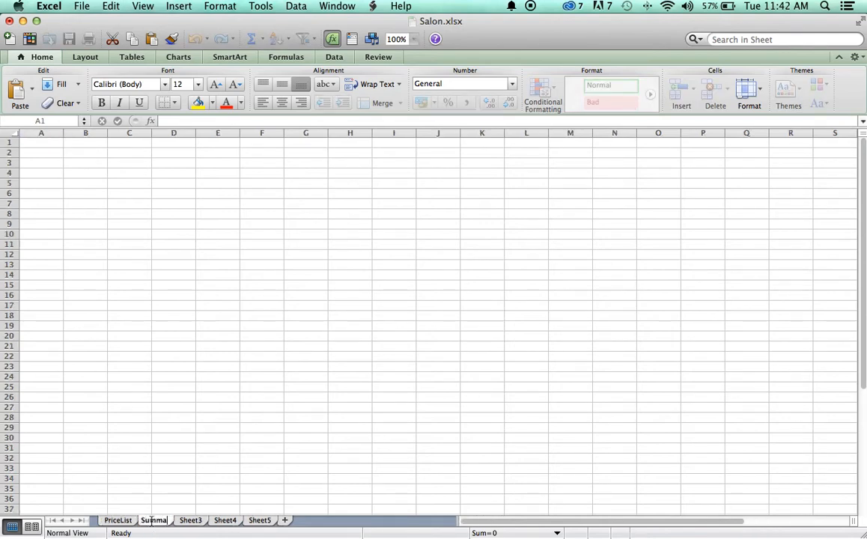
type("ry")
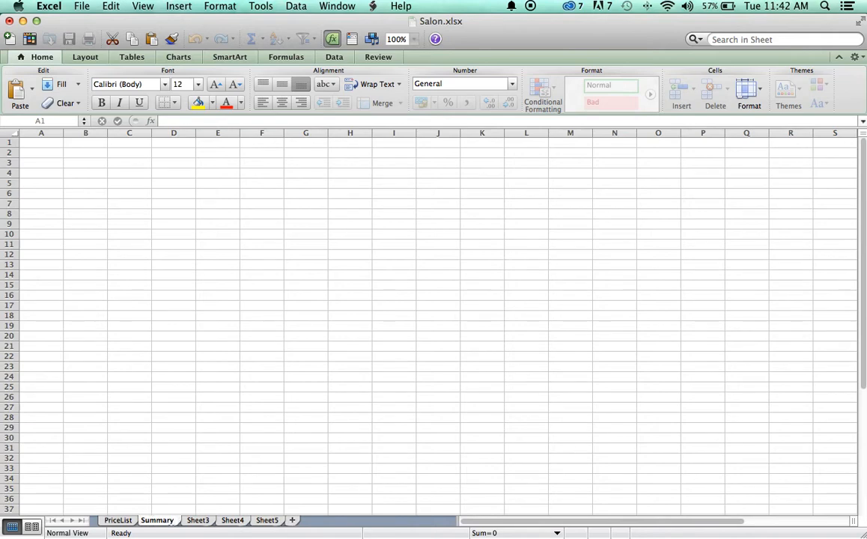
Step: Rename Sheet3 as Week1 and Sheet4 as Week2
left_click(194, 521)
type("Week")
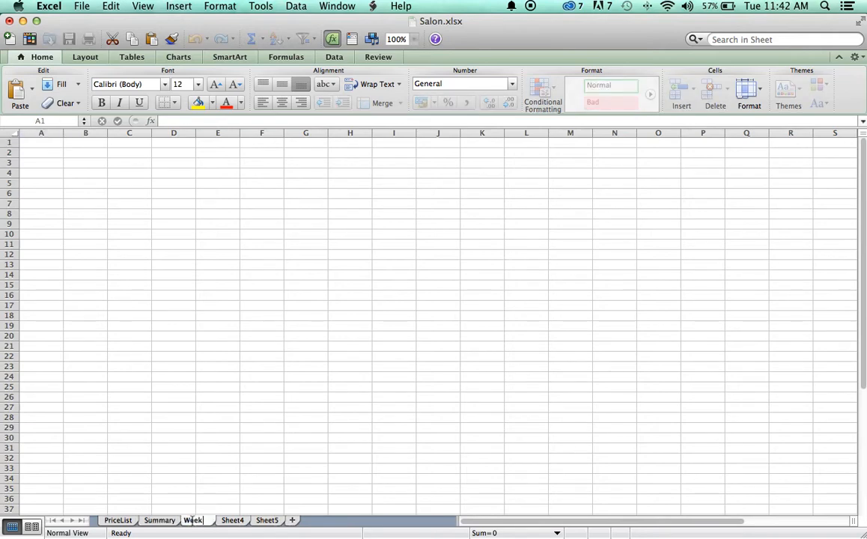
type("1")
left_click(233, 519)
double_click(232, 520)
type("Week2")
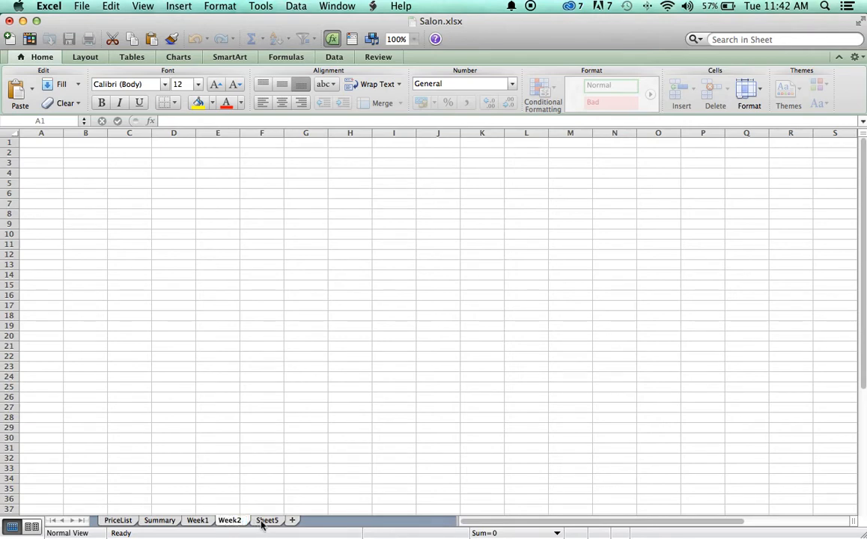
Step: Rename Sheet5 as Week3 and add one more worksheet named Week4
double_click(264, 519)
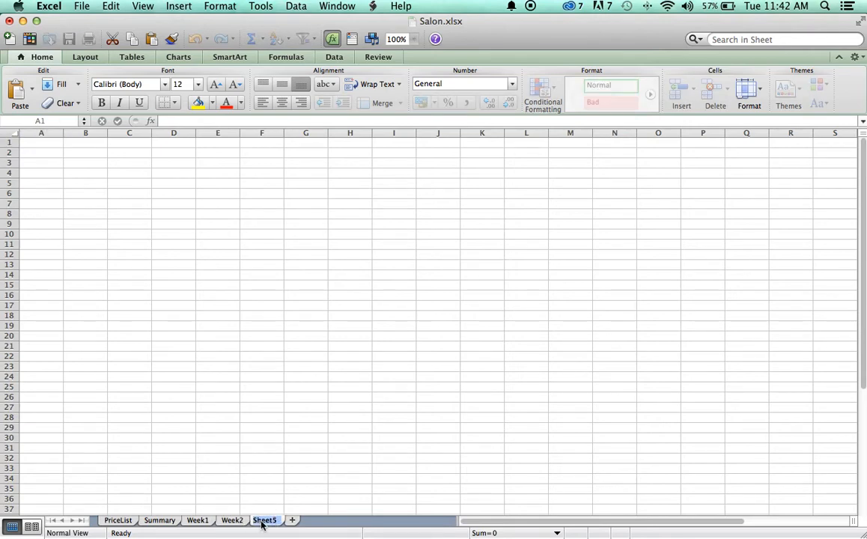
type("Week3")
left_click(293, 520)
double_click(303, 522)
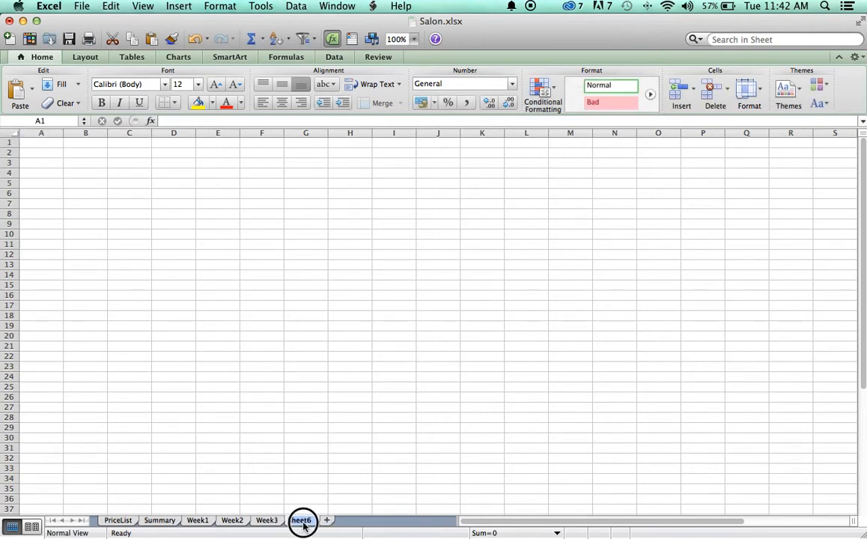
type("Week4")
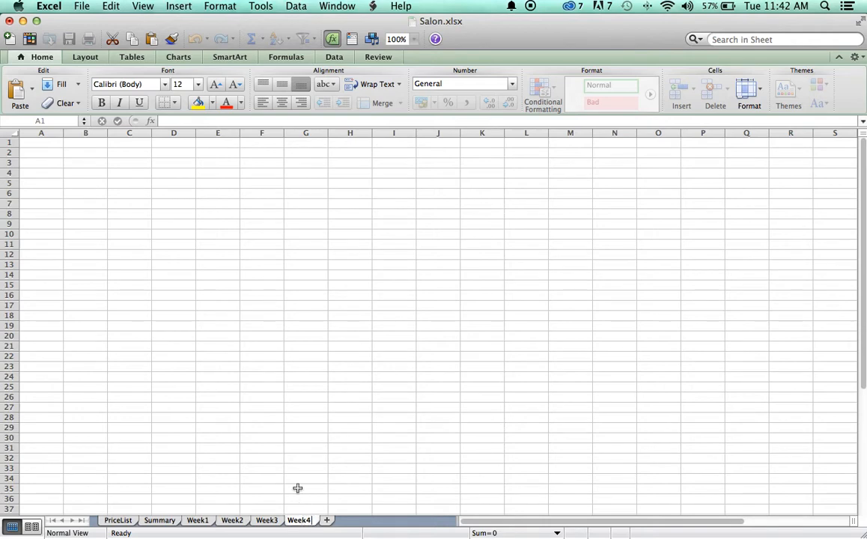
left_click(300, 489)
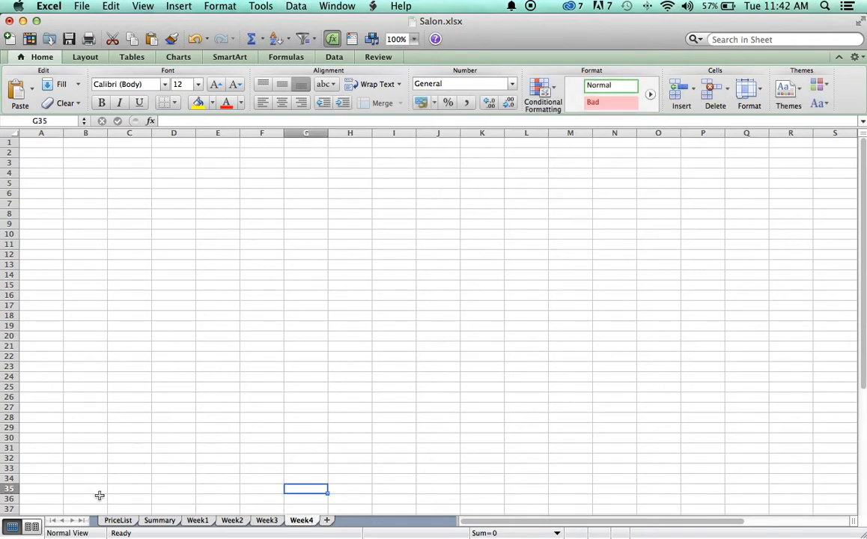
Step: Look through the Week3, Week2, Week1, PriceList and Summary worksheets
left_click(258, 521)
left_click(229, 522)
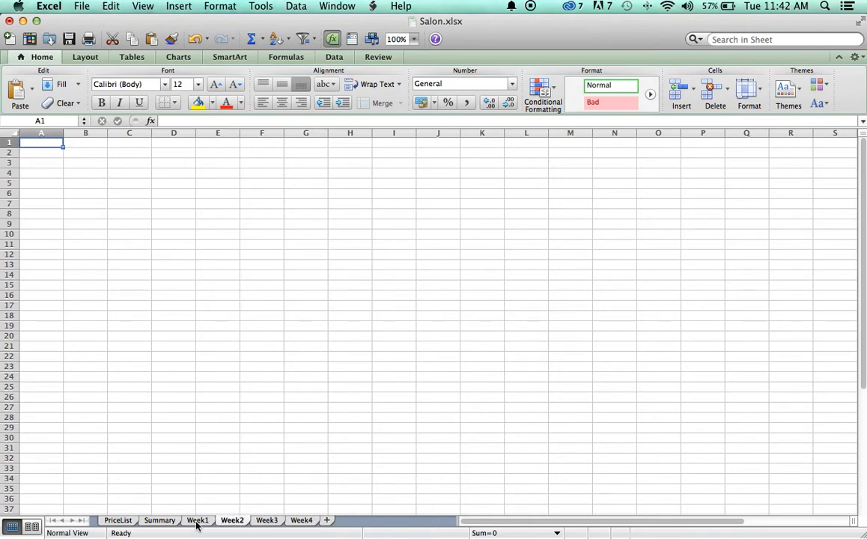
left_click(197, 522)
left_click(158, 522)
left_click(118, 521)
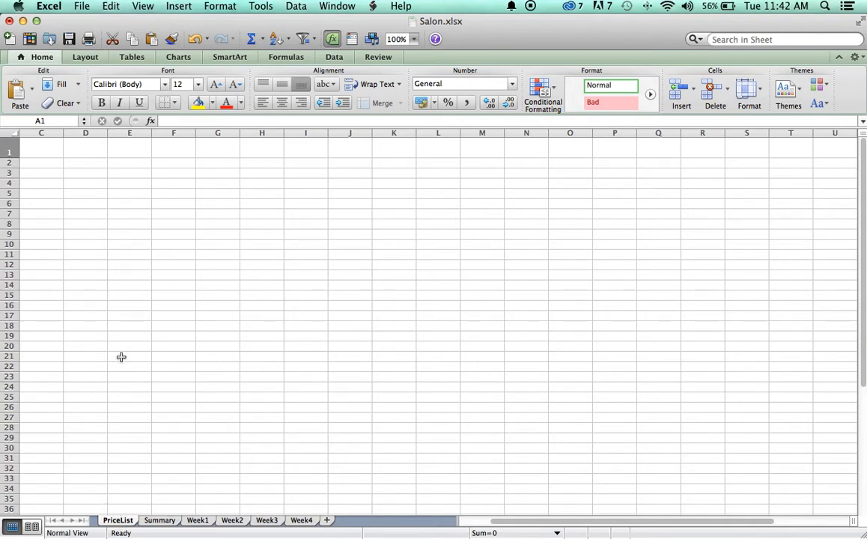
left_click(159, 521)
Step: Return to the PriceList worksheet and set the height of row 1 to 30.00 (0.42 inches)
left_click(118, 520)
left_click(116, 519)
mouse_move(12, 158)
left_mouse_down()
mouse_move(13, 184)
mouse_move(10, 152)
mouse_move(10, 159)
left_mouse_up()
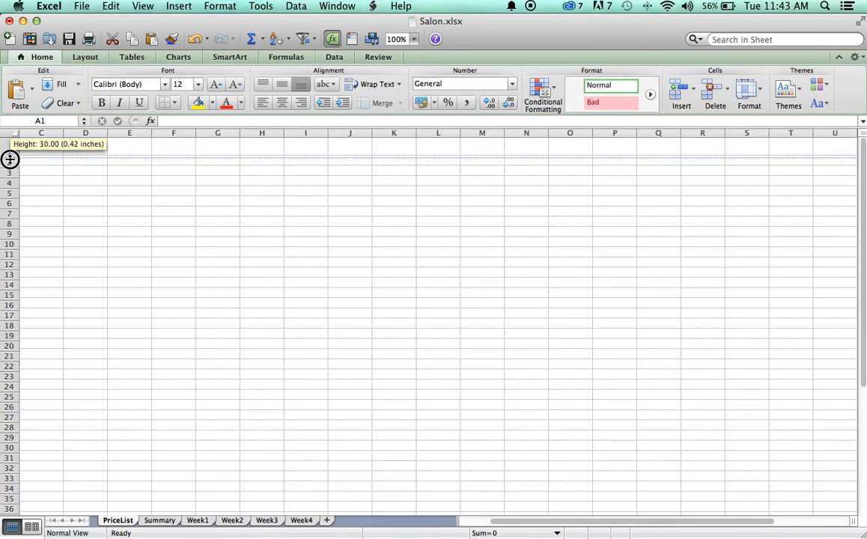
left_click_drag(9, 160, 10, 160)
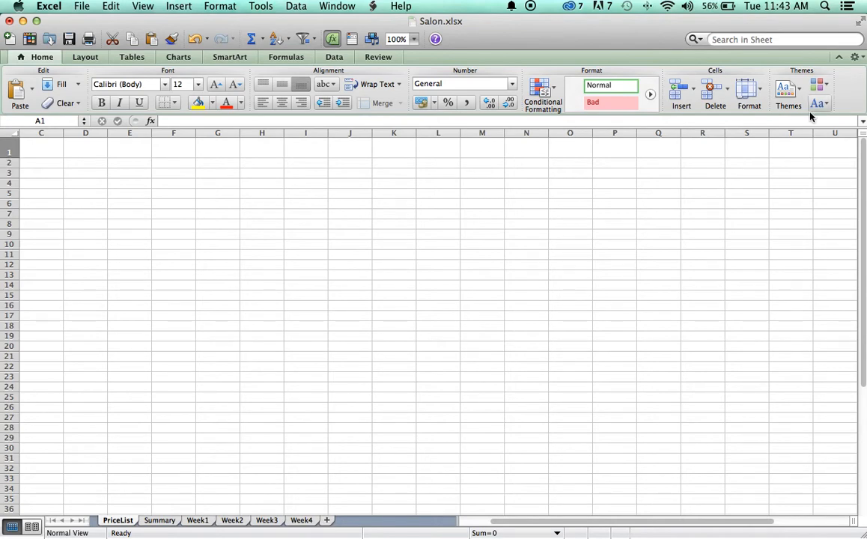
left_click(749, 90)
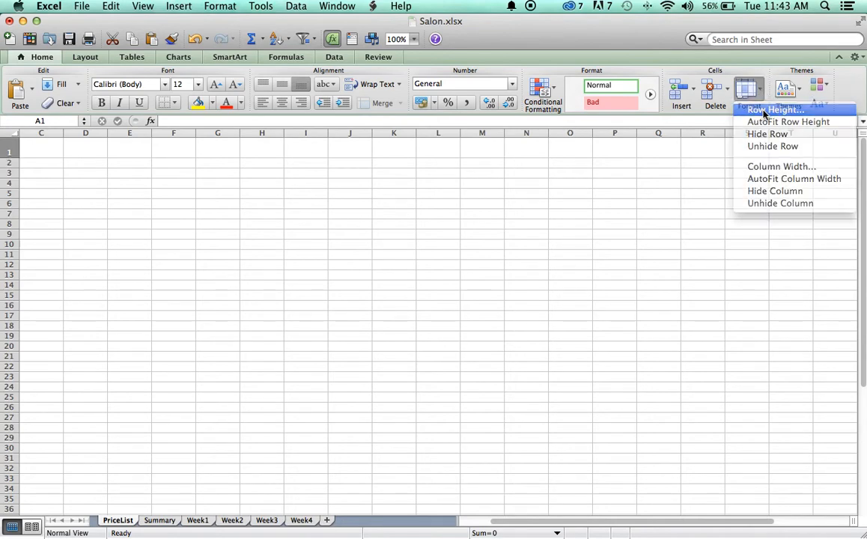
left_click(764, 111)
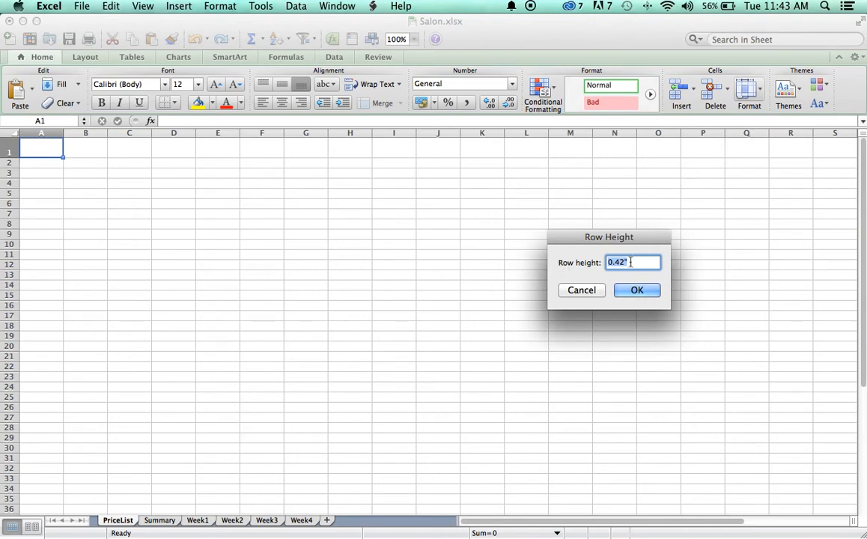
left_click(590, 291)
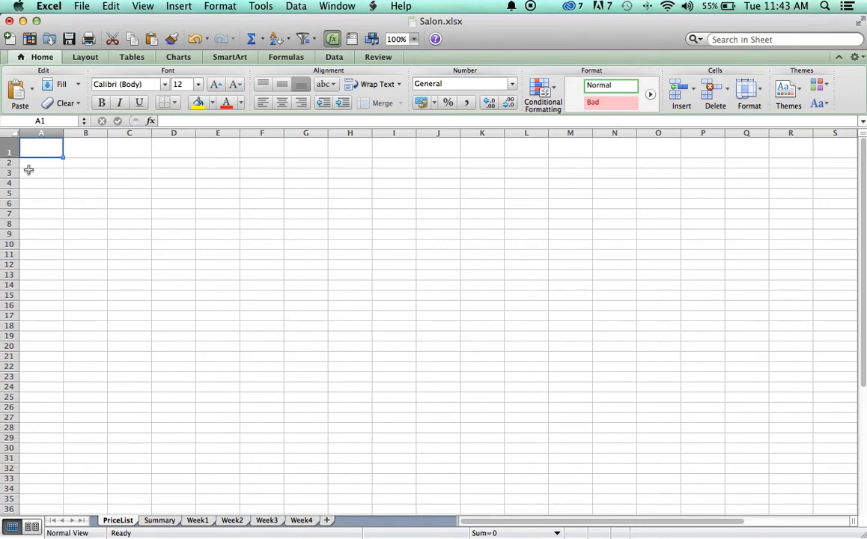
Step: On PriceList, make row 2 slightly taller than the default rows and widen column A to about 4.5 times its width
left_click_drag(14, 157, 14, 159)
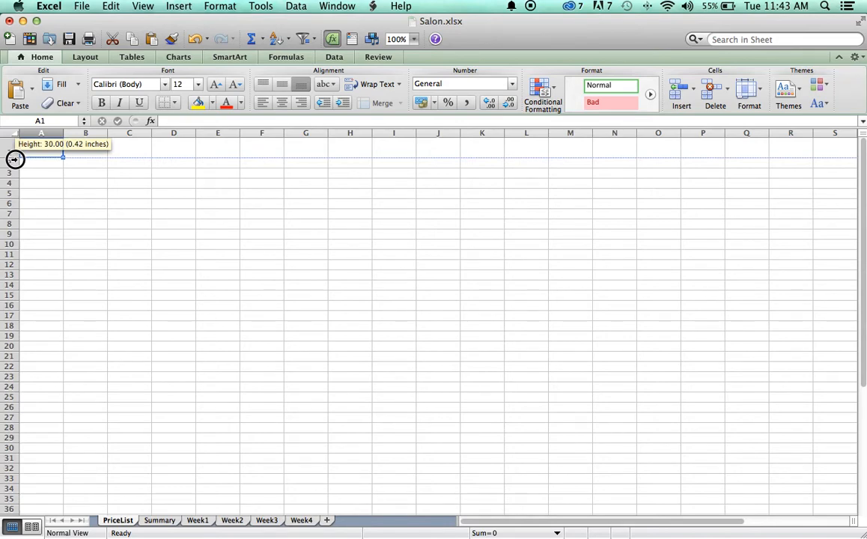
left_click_drag(15, 159, 11, 167)
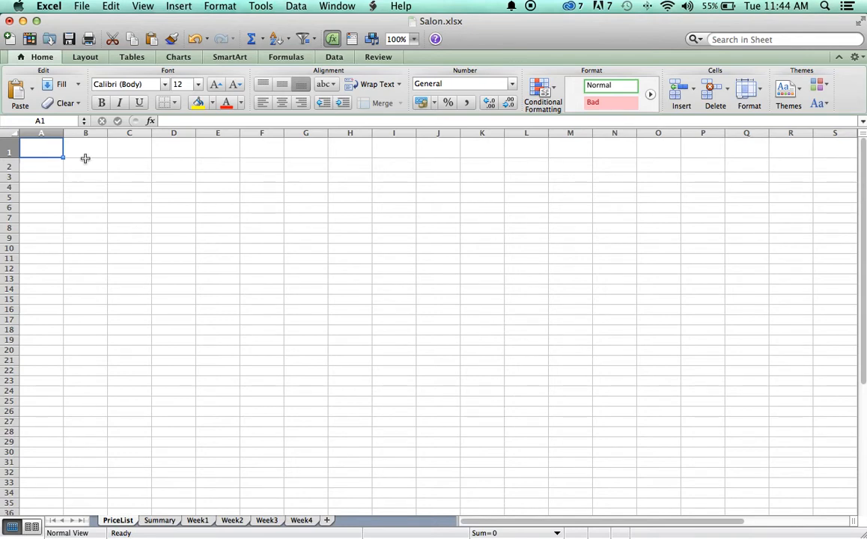
left_click_drag(64, 135, 268, 133)
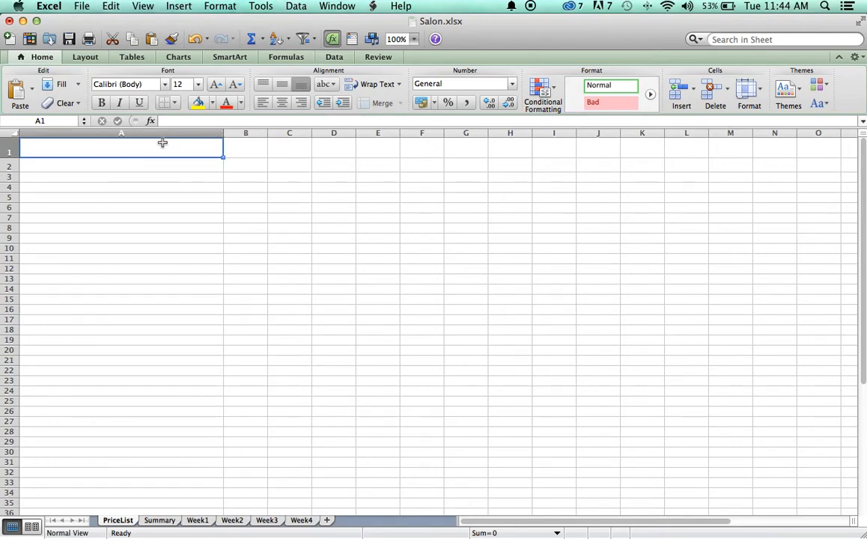
Step: Enter the title "Timeka's Tanning Salon" in cell A1 and select cell A2
type("Timekas")
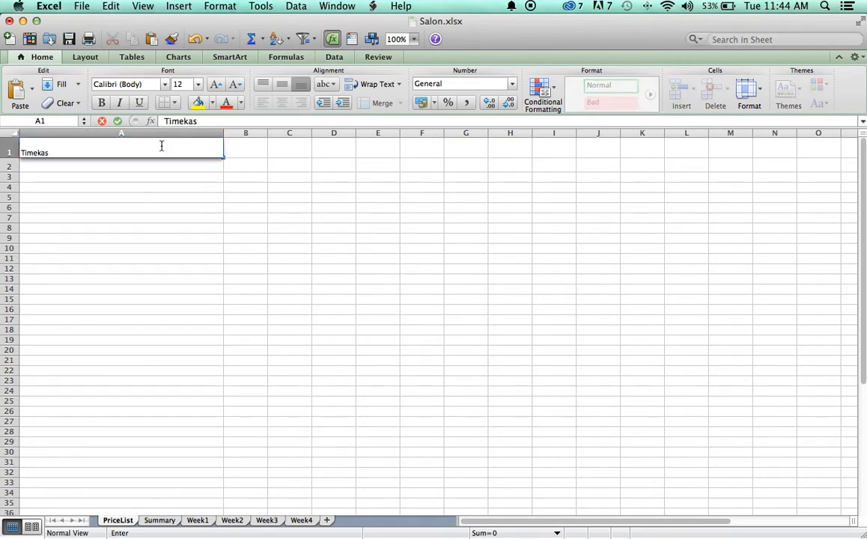
key("BackSpace")
type("'s Tanning Sal")
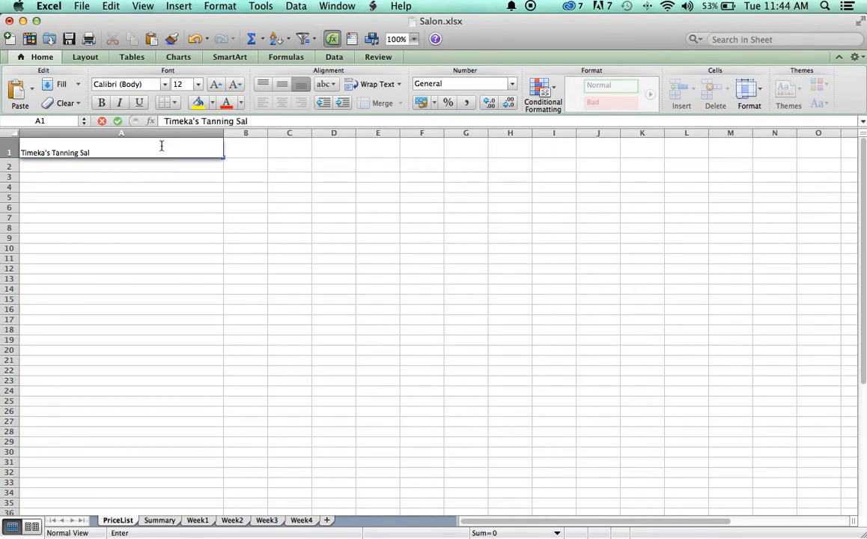
type("on")
left_click(109, 170)
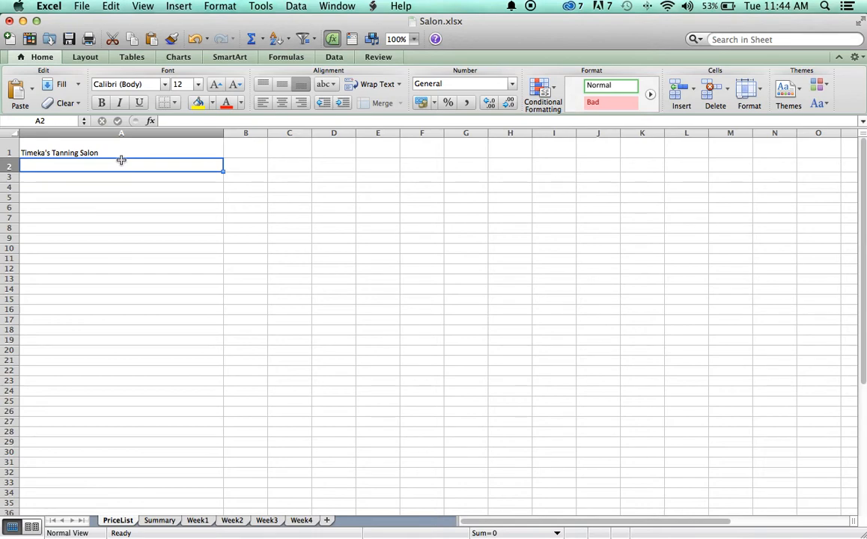
Step: Merge and center the title across A1:B1, and merge A2:B2 below it
left_click_drag(133, 155, 238, 144)
left_click(365, 102)
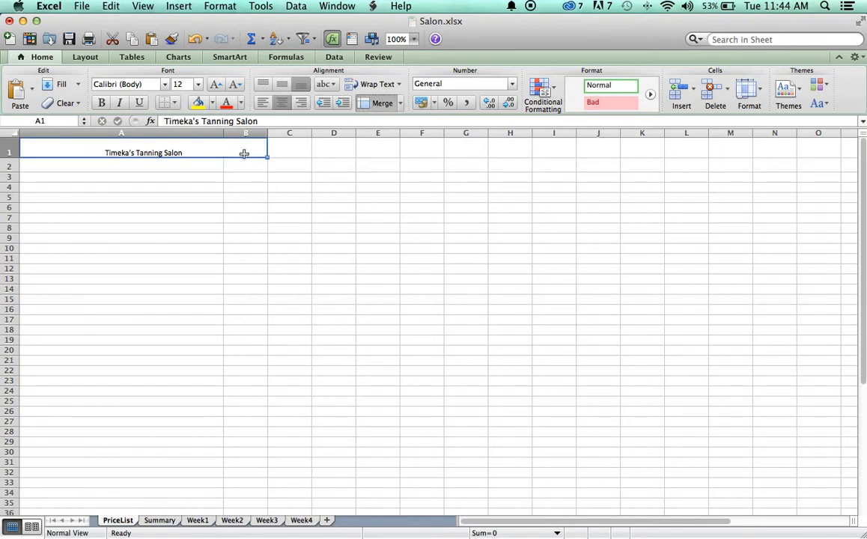
left_click_drag(182, 165, 247, 164)
left_click(380, 102)
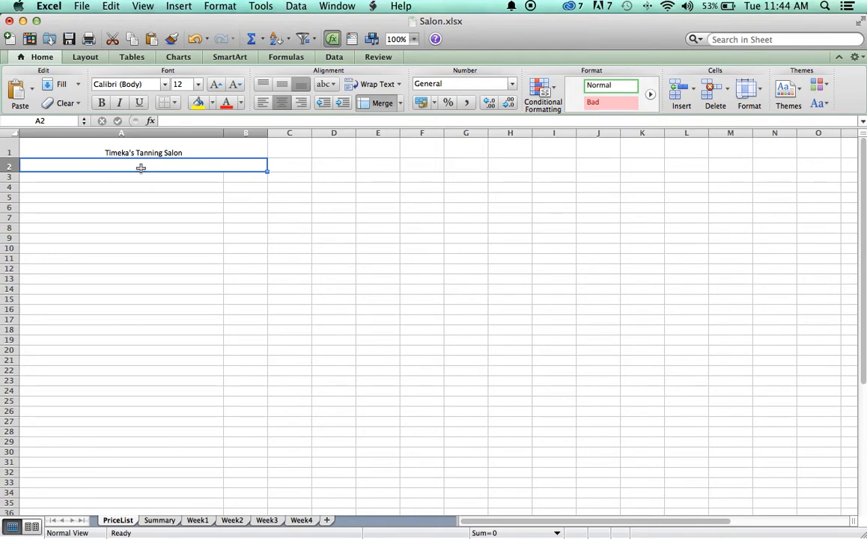
Step: Enter the subtitle "Price List" in the merged cell A2 and select both heading rows
type("Price P")
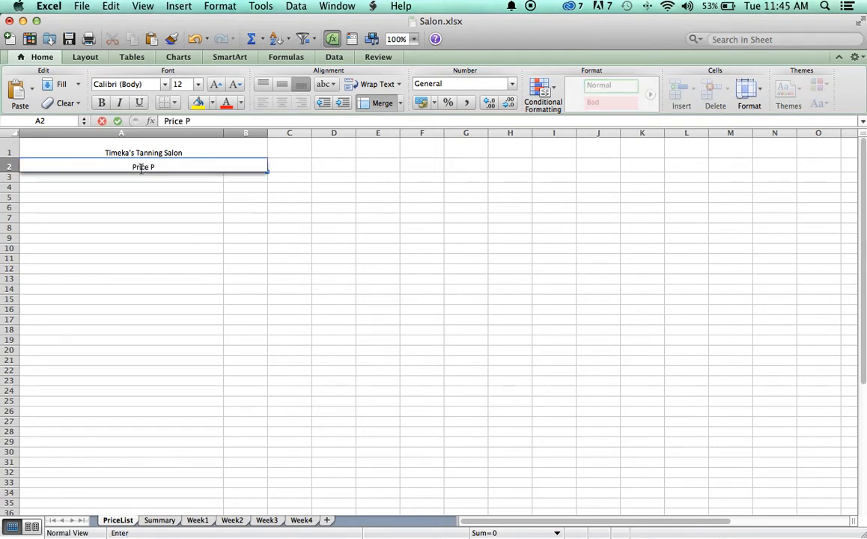
key("BackSpace")
type("List")
key("Return")
left_click_drag(105, 158, 201, 170)
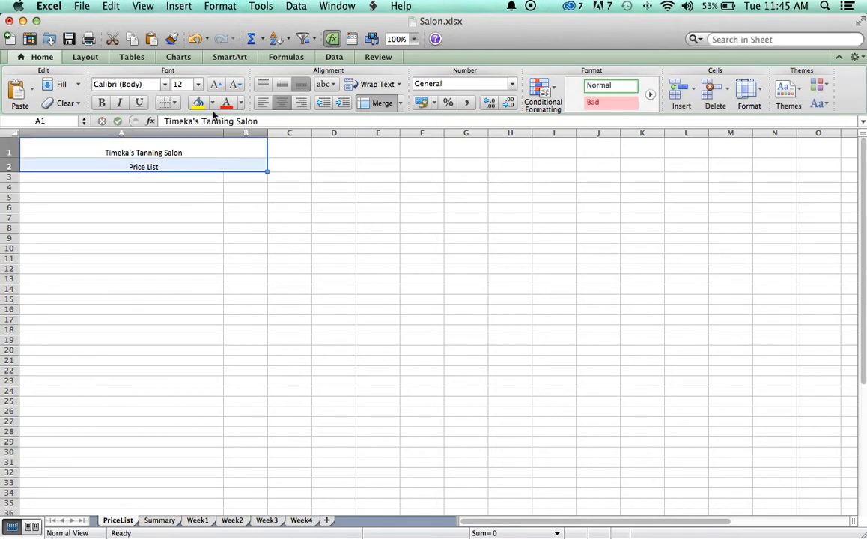
Step: Apply outside borders to the range A3:B6
left_click(107, 177)
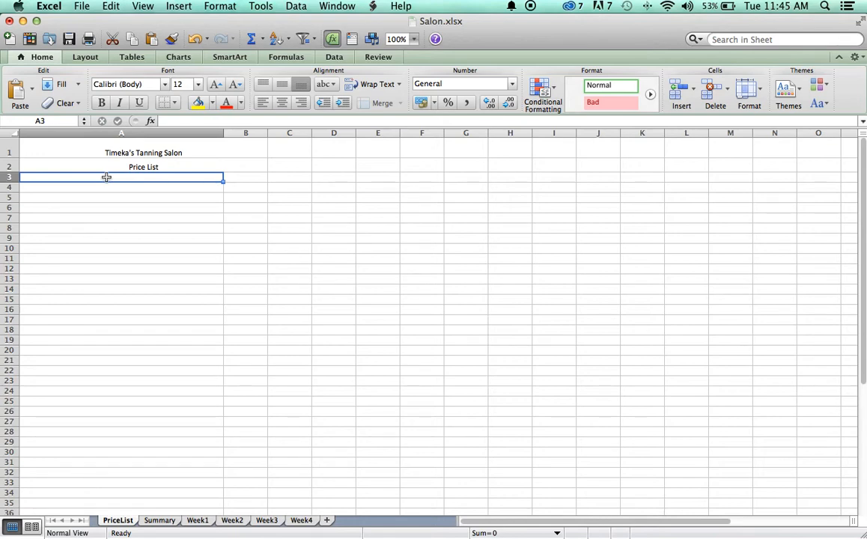
left_click(106, 178)
left_click_drag(106, 177, 237, 207)
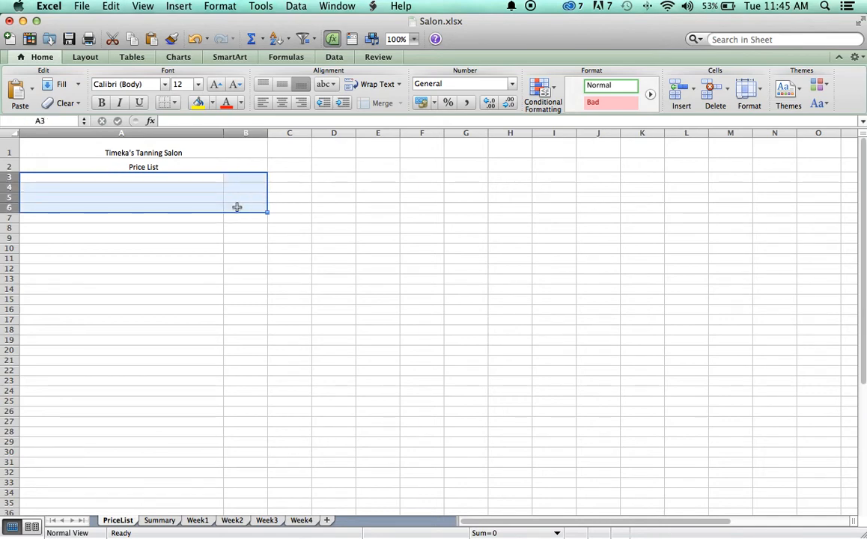
left_click(177, 104)
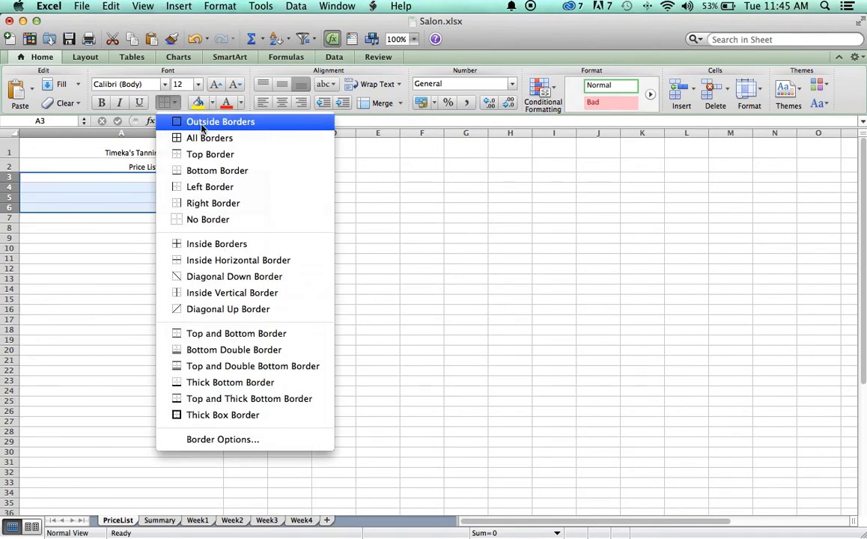
left_click(203, 129)
left_click(196, 226)
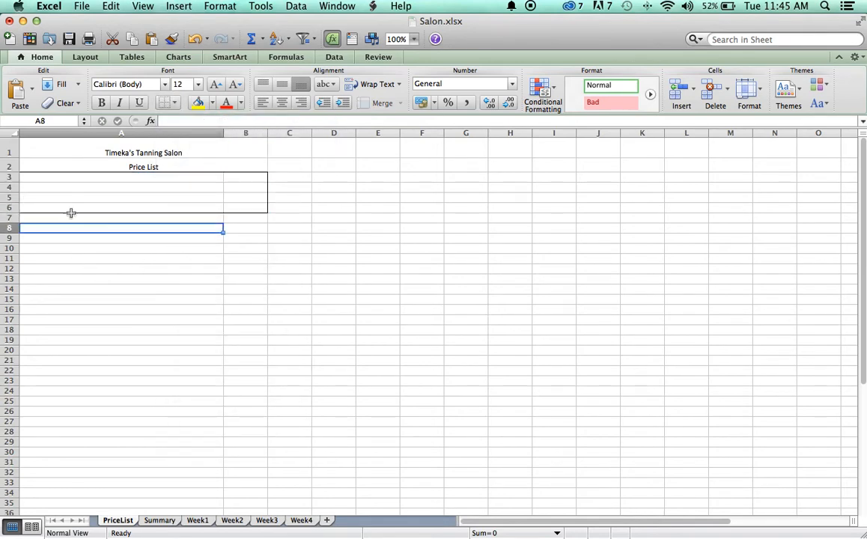
Step: Apply a bottom border to A3:B6 on top of its outside borders
left_click_drag(128, 178, 241, 209)
left_click(173, 103)
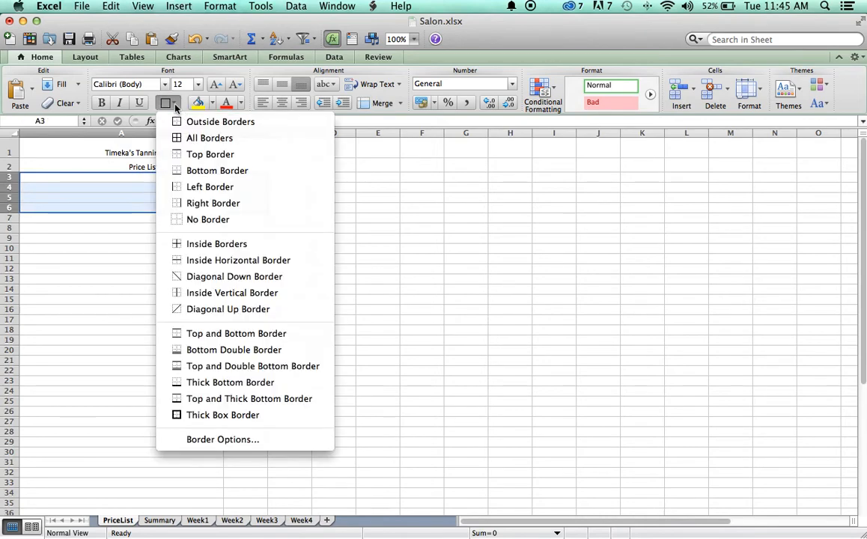
left_click(221, 174)
left_click(199, 225)
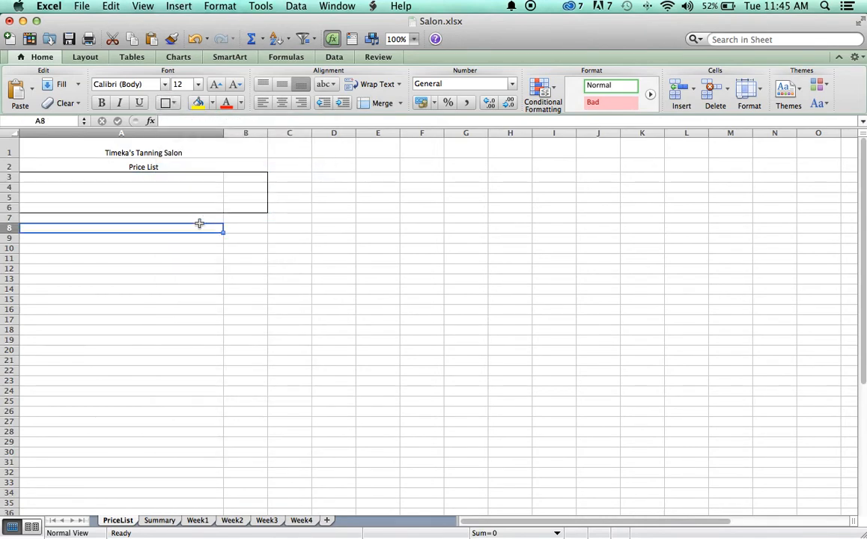
left_click_drag(164, 181, 233, 203)
left_click(173, 102)
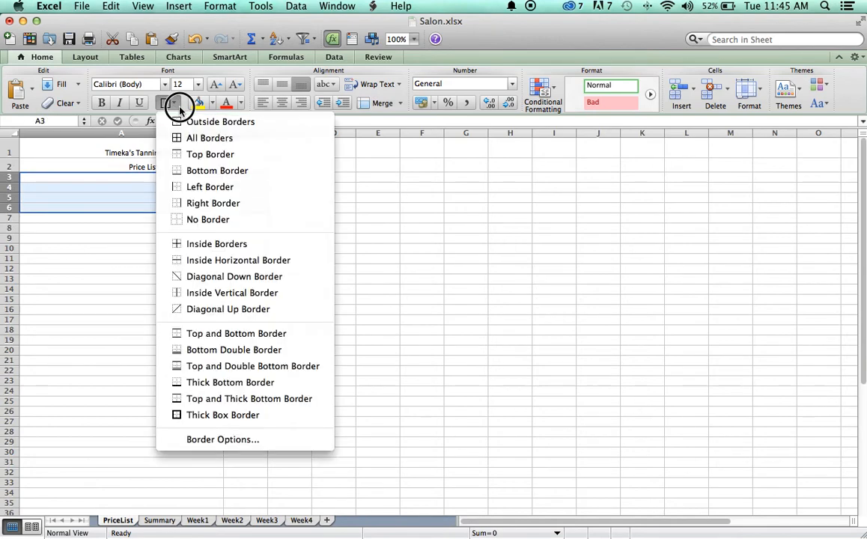
left_click(199, 172)
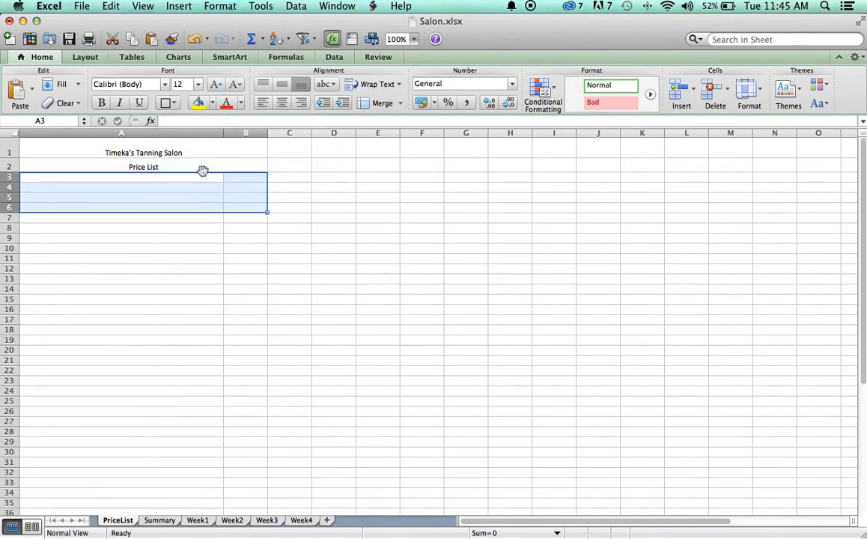
left_click(205, 180)
left_click(238, 179)
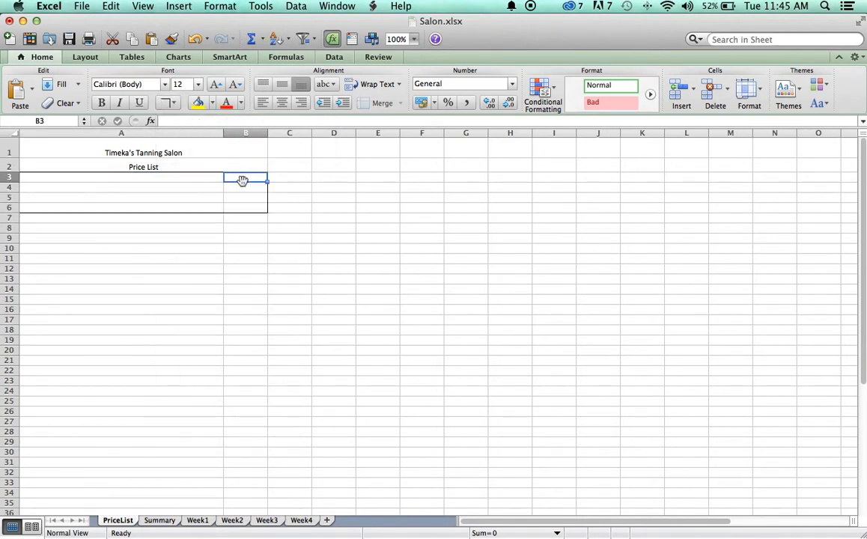
Step: Remove all borders from the range A3:B6
left_click_drag(244, 180, 203, 203)
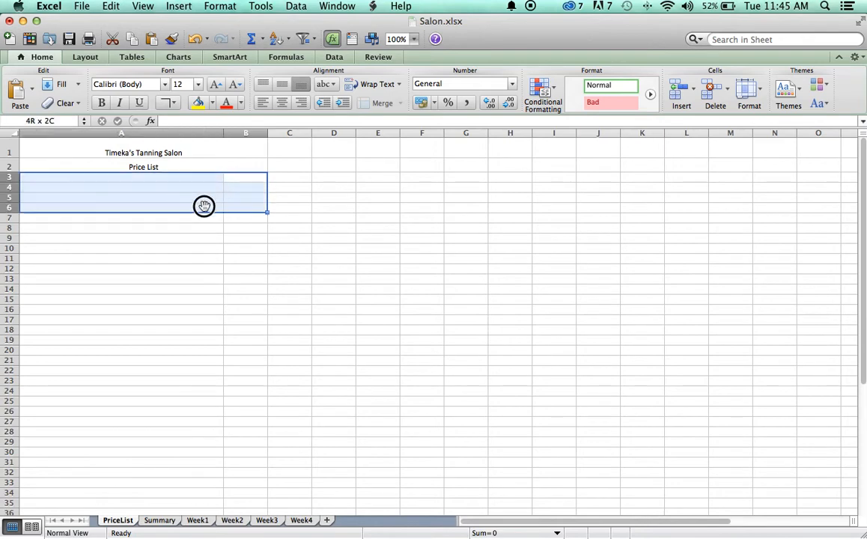
left_click(173, 104)
left_click(228, 220)
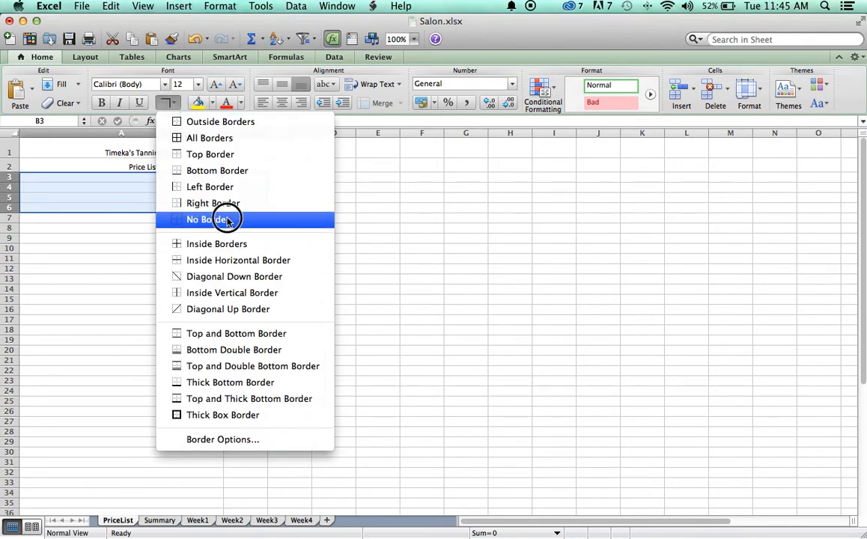
left_click(218, 200)
Step: Apply only a bottom border to the range A3:B6
left_click_drag(173, 176, 221, 204)
left_click(173, 103)
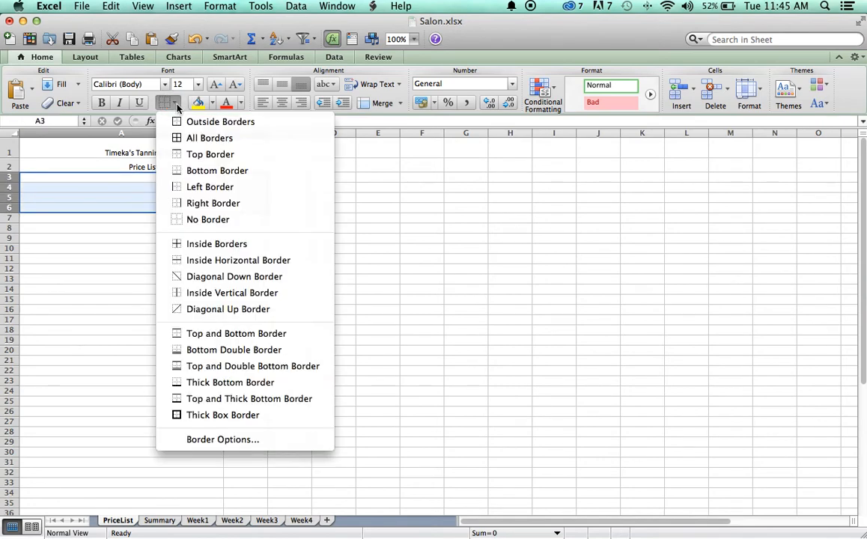
left_click(202, 172)
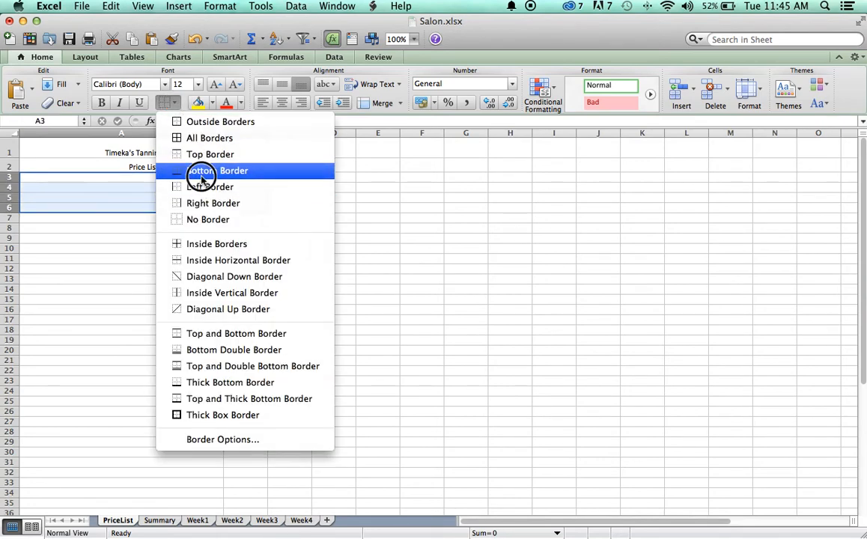
left_click(180, 179)
mouse_move(240, 208)
left_mouse_down()
mouse_move(195, 203)
mouse_move(182, 186)
mouse_move(251, 209)
left_mouse_up()
left_click(188, 209)
left_click(232, 217)
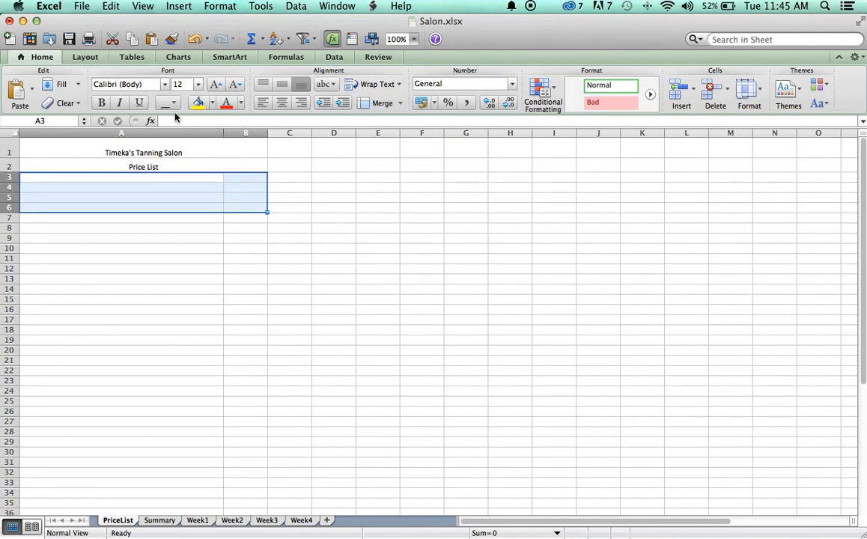
scroll(176, 118, "right", 1)
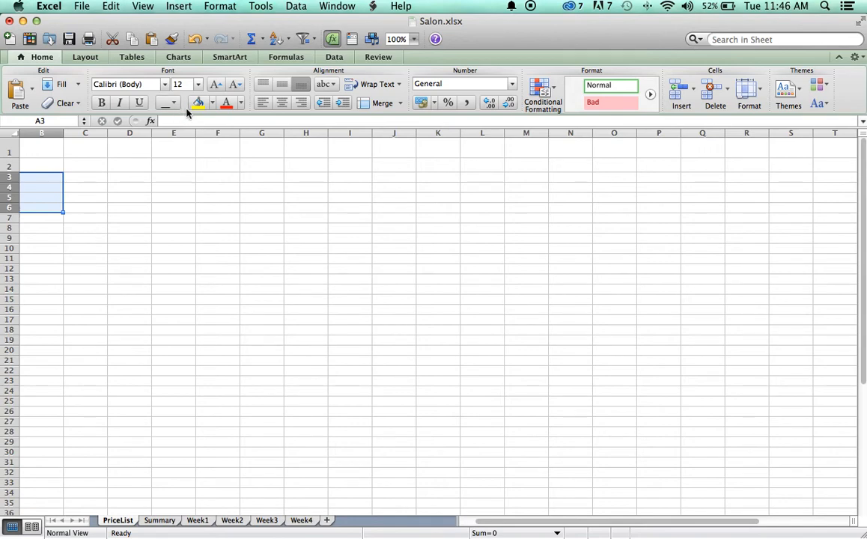
left_click(241, 103)
left_click(159, 186)
left_click_drag(490, 523, 472, 523)
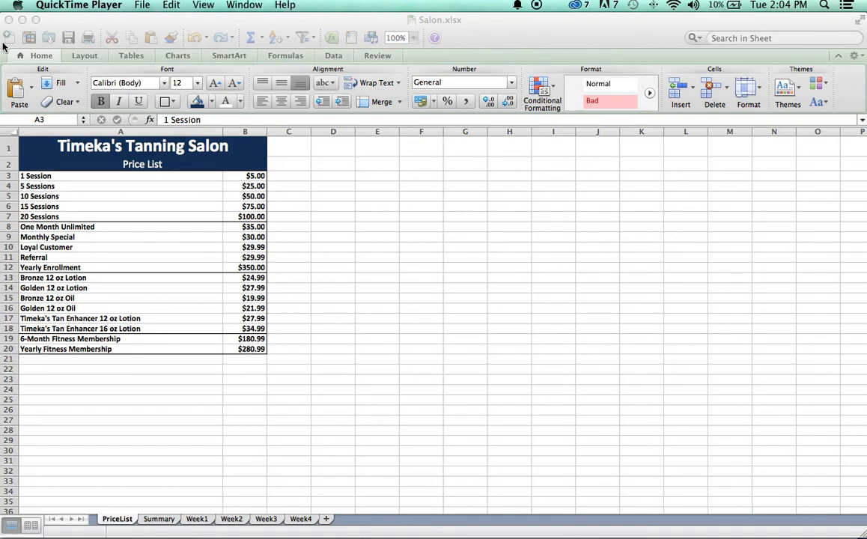
scroll(86, 120, "right", 5)
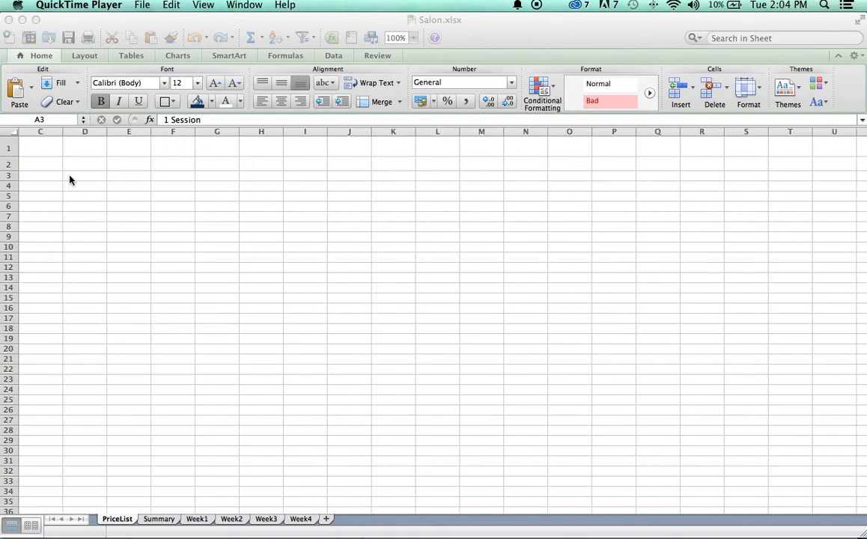
scroll(69, 176, "left", 5)
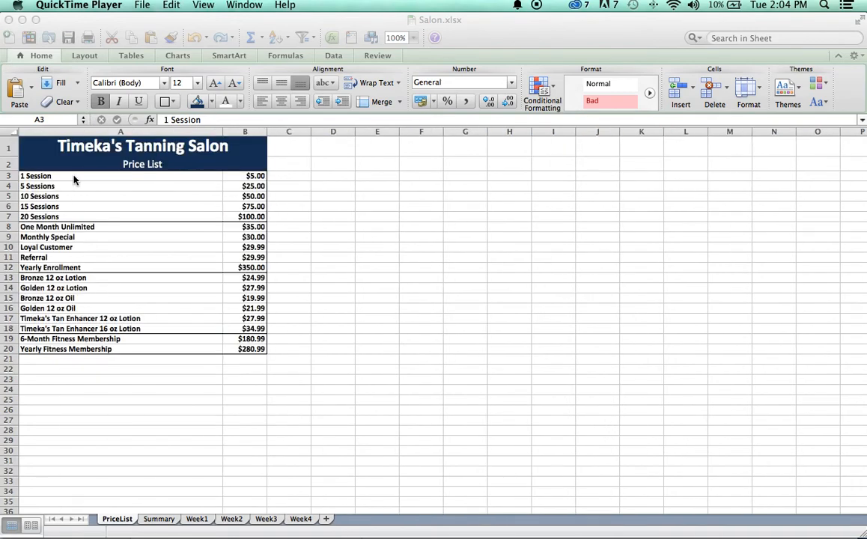
Step: Select the items and prices in A3:B20 and name the range "pricelist"
left_click(22, 178)
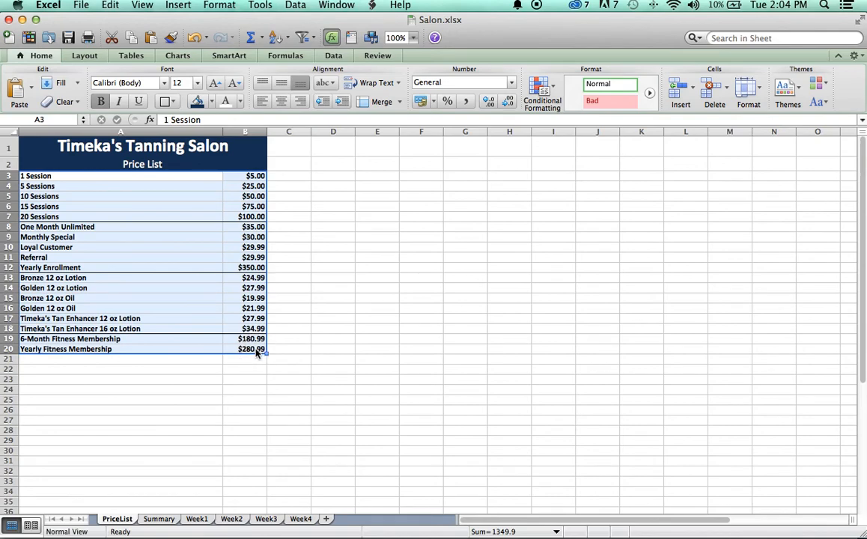
left_click(59, 123)
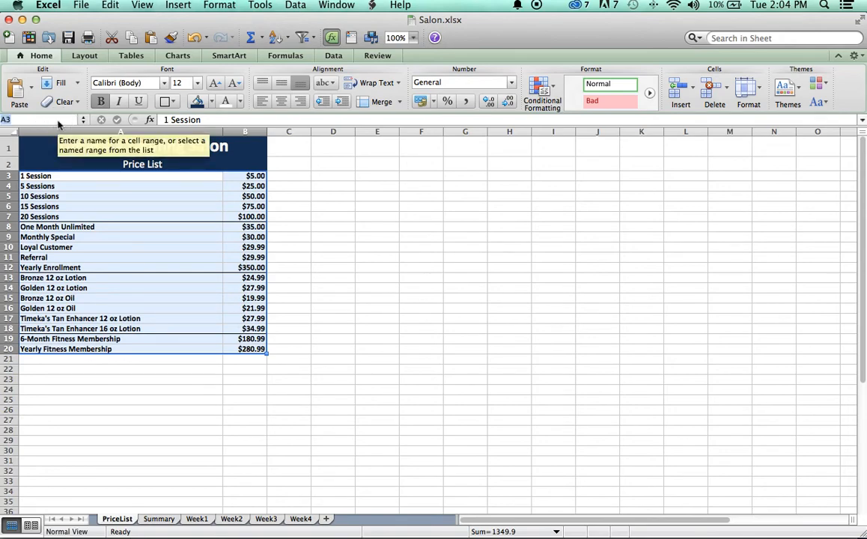
type("pricelist")
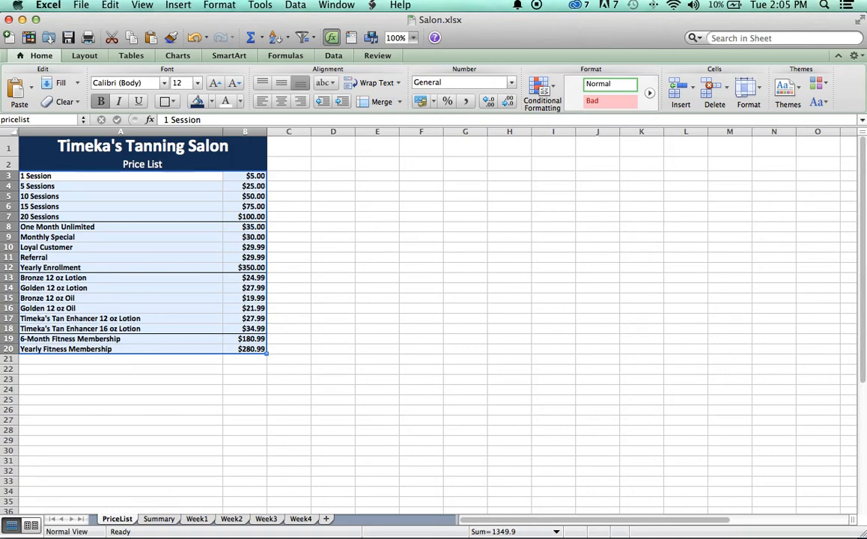
key("Return")
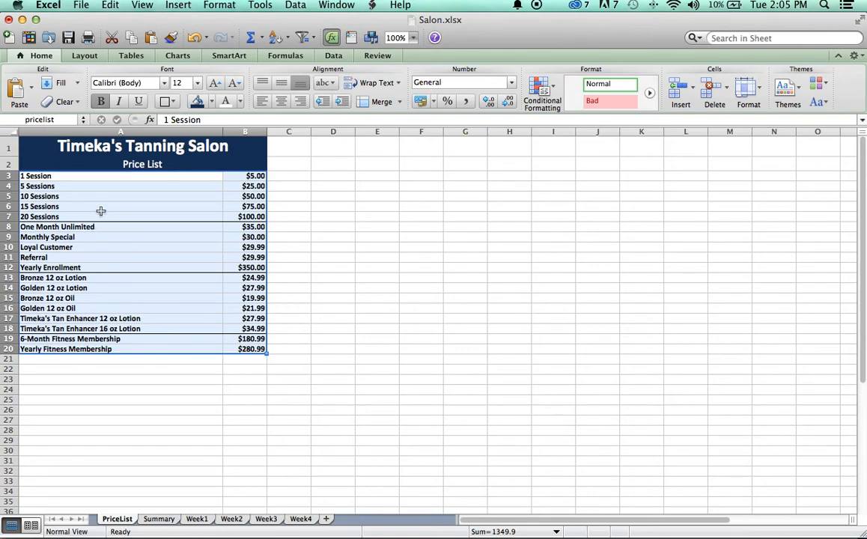
Step: Group the Week1, Week2, Week3 and Week4 worksheets, keeping Week1 in view
scroll(90, 191, "right", 3)
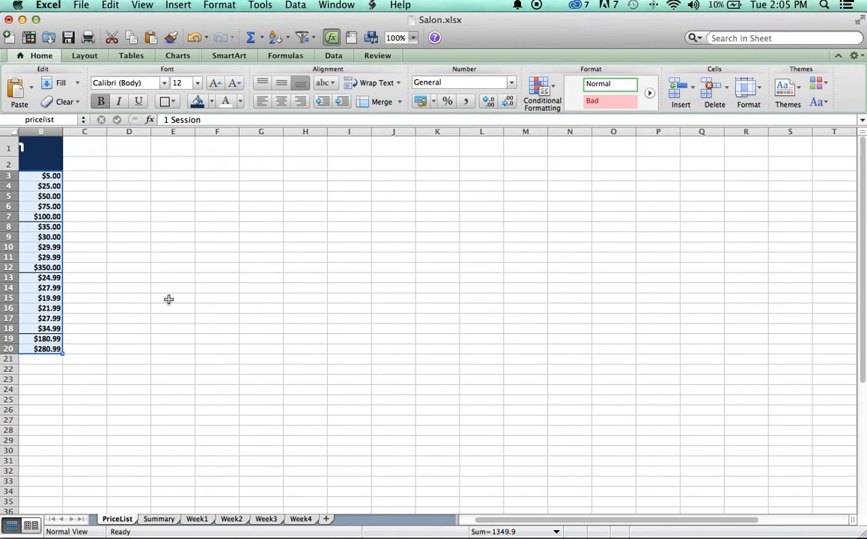
left_click(200, 520)
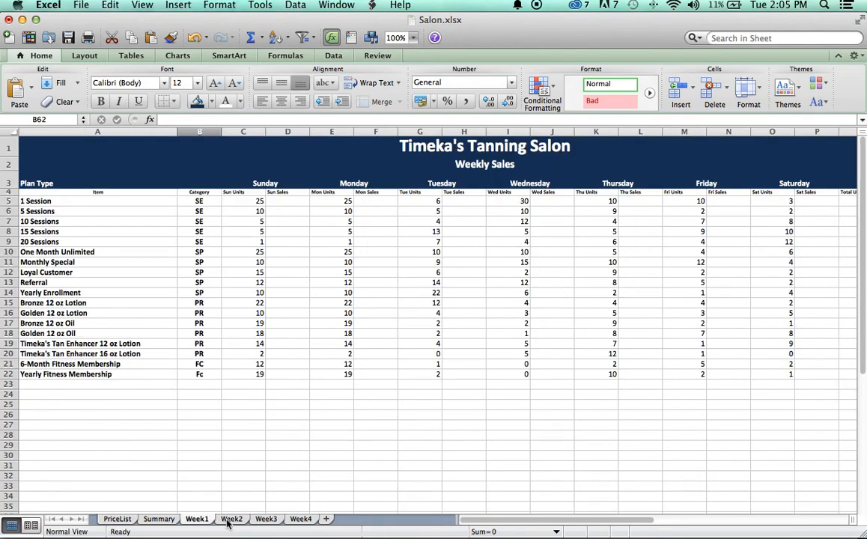
left_click(230, 521, "shift")
left_click(265, 520, "shift")
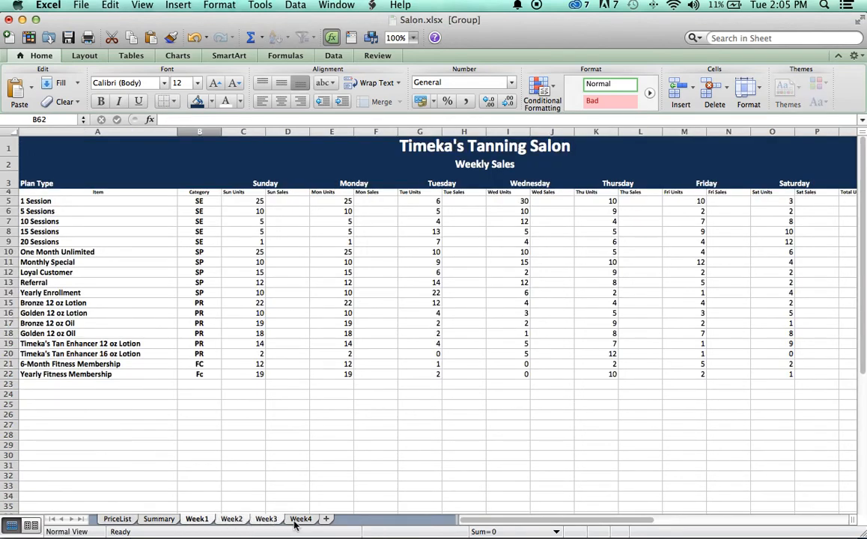
Step: Enter the test text "Edit" in cell A24 of the grouped weekly sheets
left_click(146, 396)
type("E")
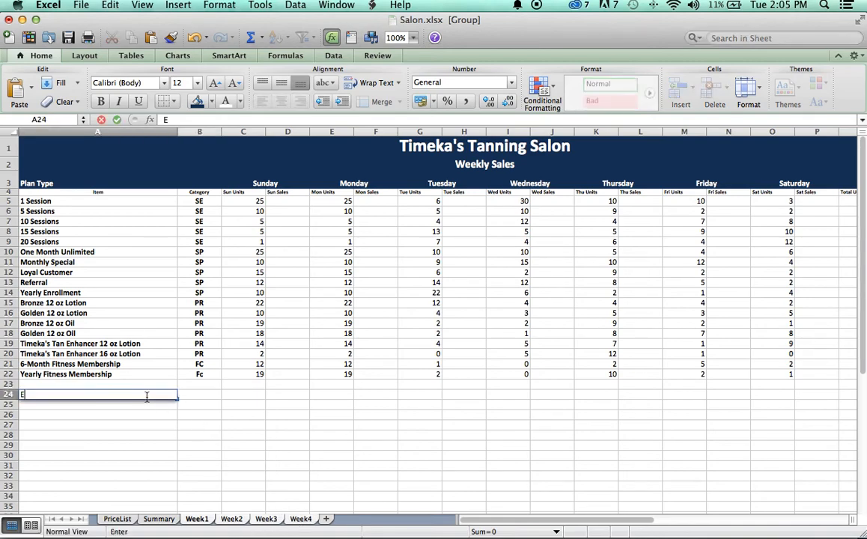
type("dit")
left_click(226, 487)
Step: Check cell A24 on the Week2, Week3 and Week4 sheets, then return to Week1 and select A24
left_click(226, 519)
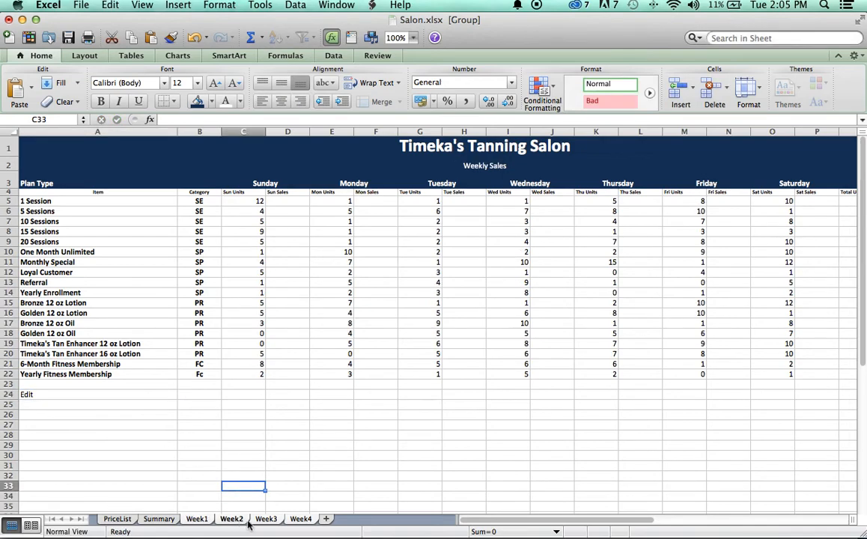
left_click(264, 519)
left_click(301, 519)
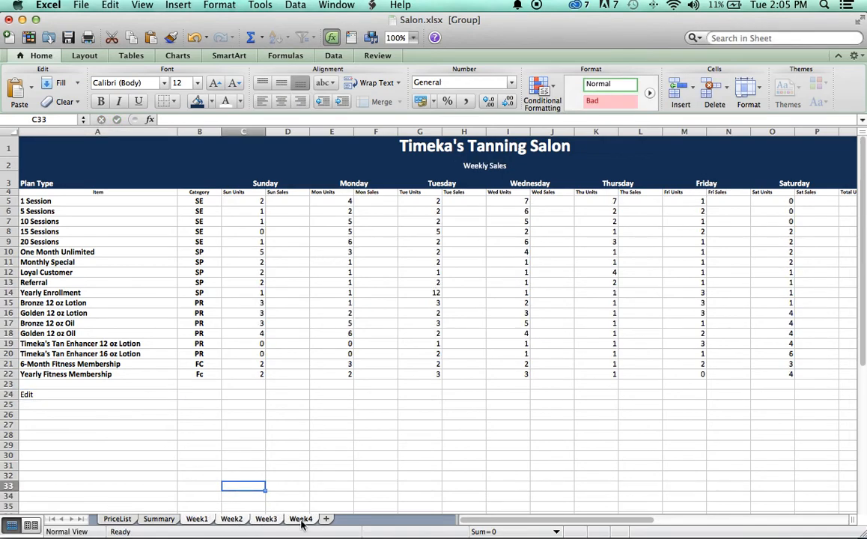
left_click(266, 520)
left_click(232, 520)
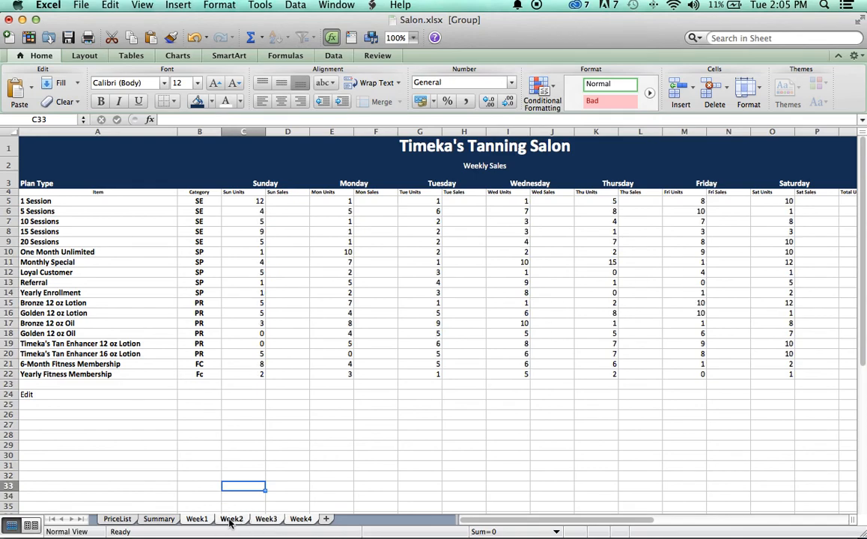
left_click(197, 519)
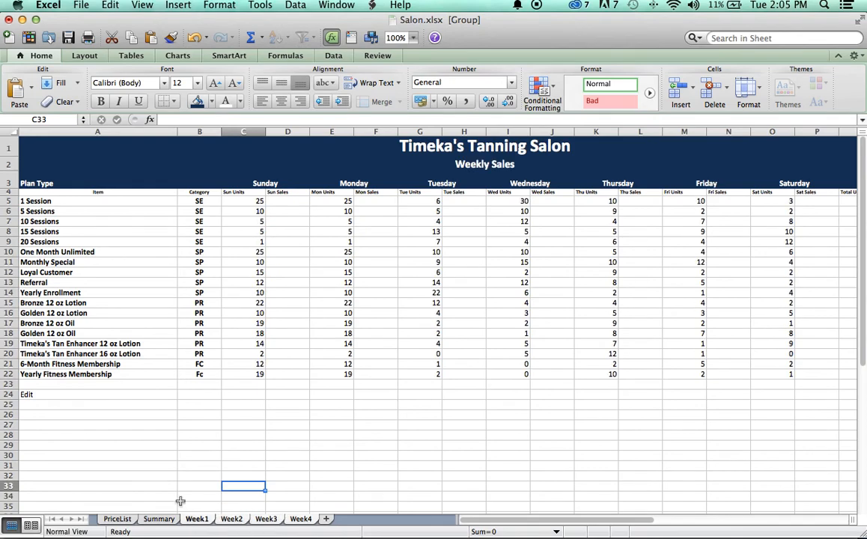
left_click(92, 394)
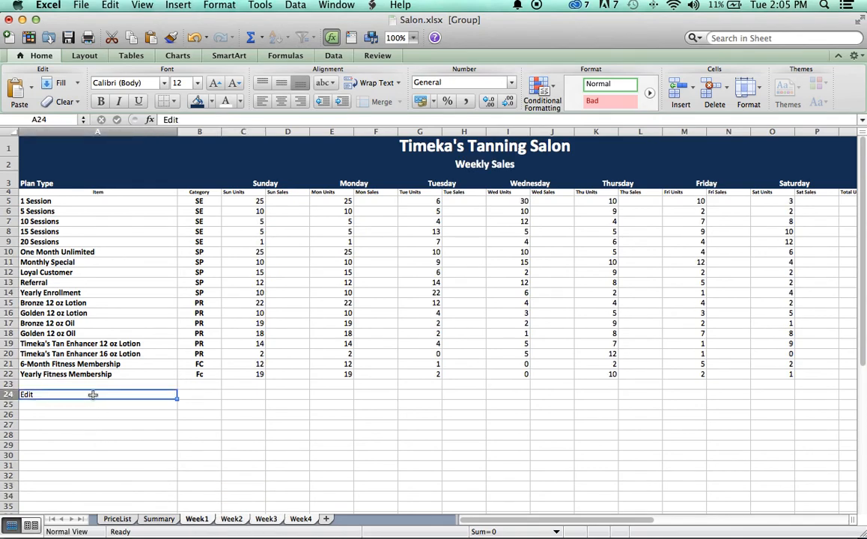
Step: Delete the test text from cell A24 of the grouped weekly sheets, then check Week2, Week3 and Week4
key("BackSpace")
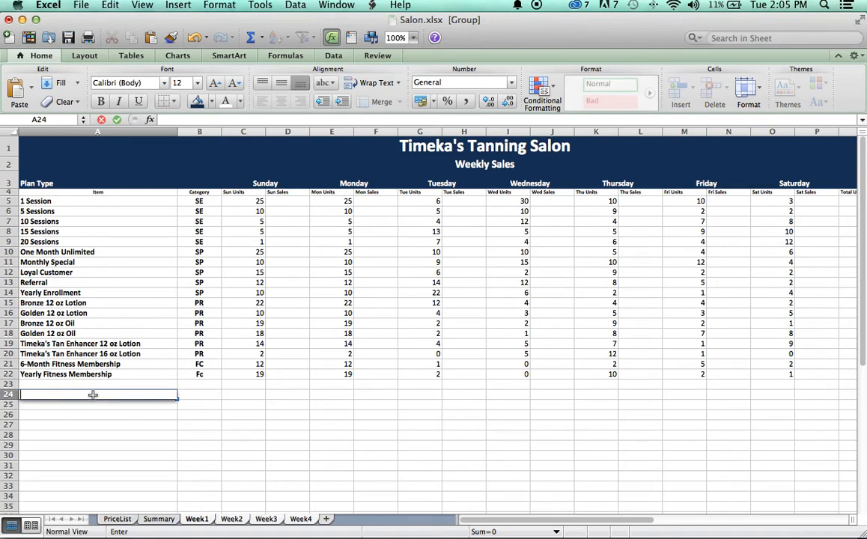
left_click(233, 520)
left_click(267, 520)
left_click(296, 520)
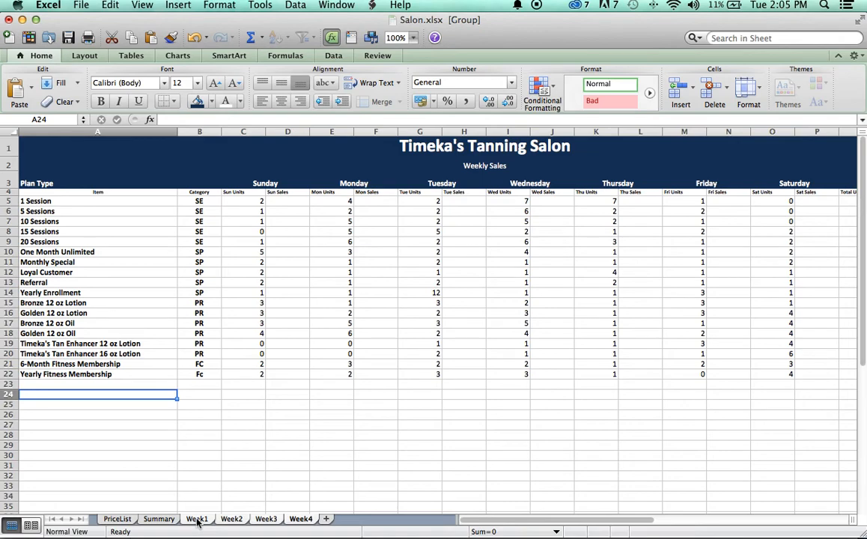
Step: Ungroup the weekly sheets by switching to Summary, then view Week2, Week3 and Week1 individually
left_click(154, 520)
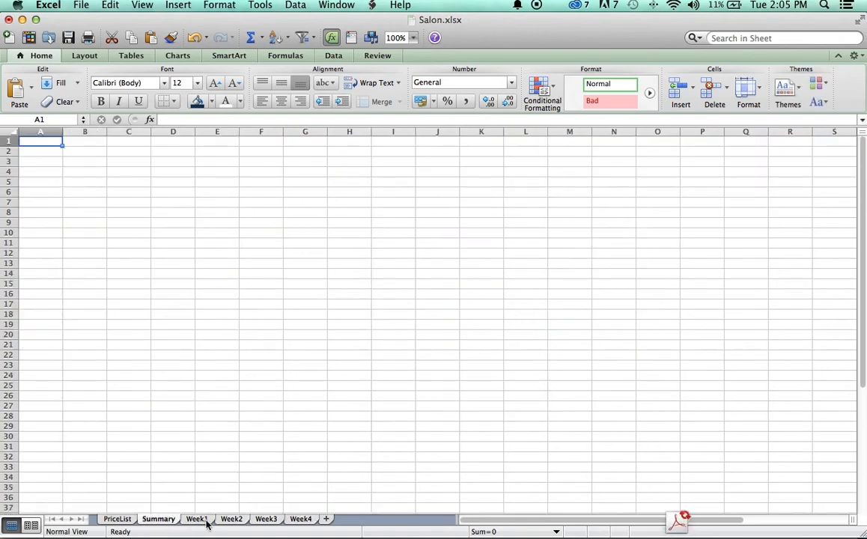
left_click(228, 520)
left_click(256, 523)
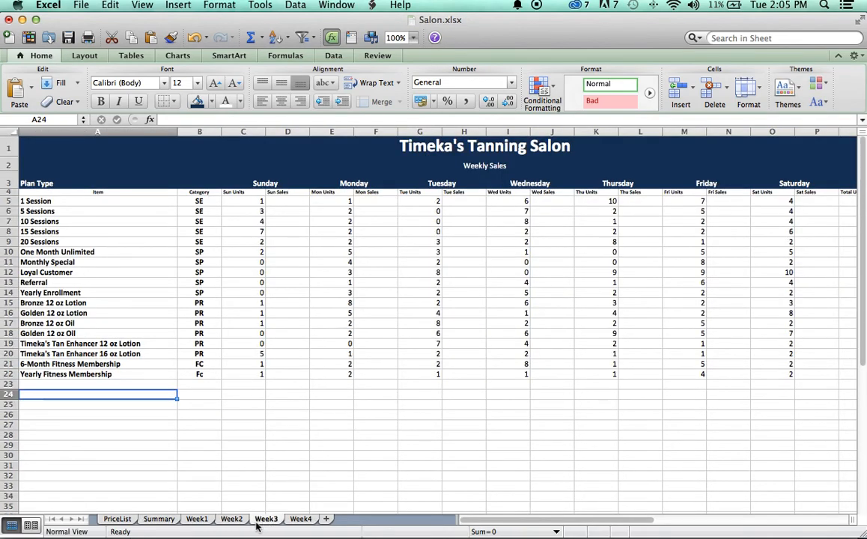
left_click(193, 521)
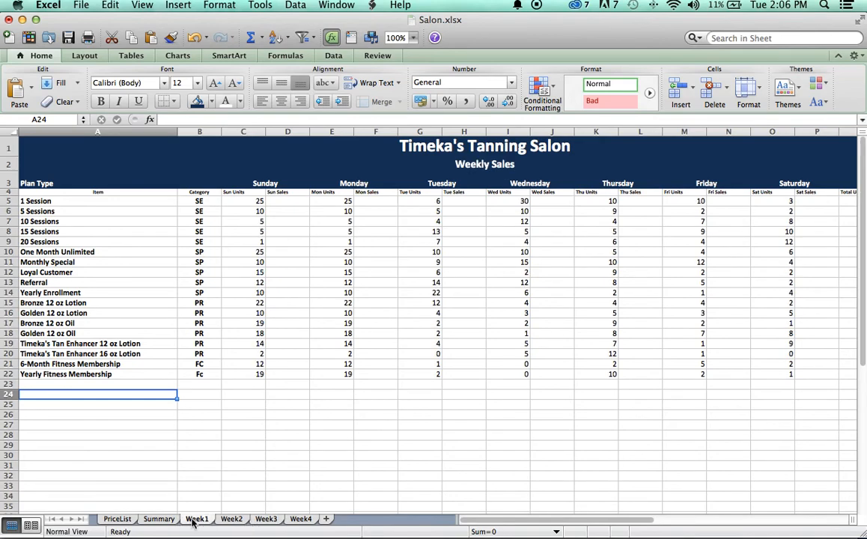
Step: Group the Week1 to Week4 sheets and look through Week2, Week3 and Week4 within the group
left_click(231, 521, "shift")
left_click(300, 520, "shift")
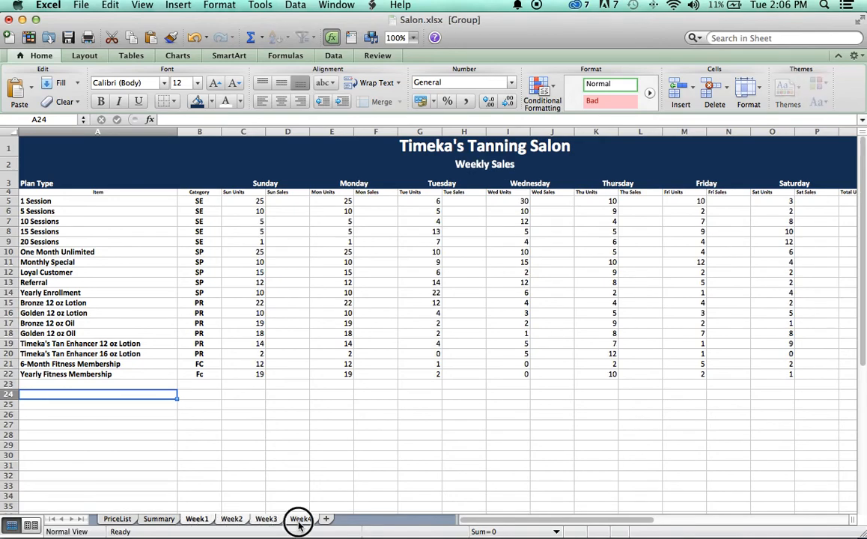
left_click(229, 522)
left_click(264, 522)
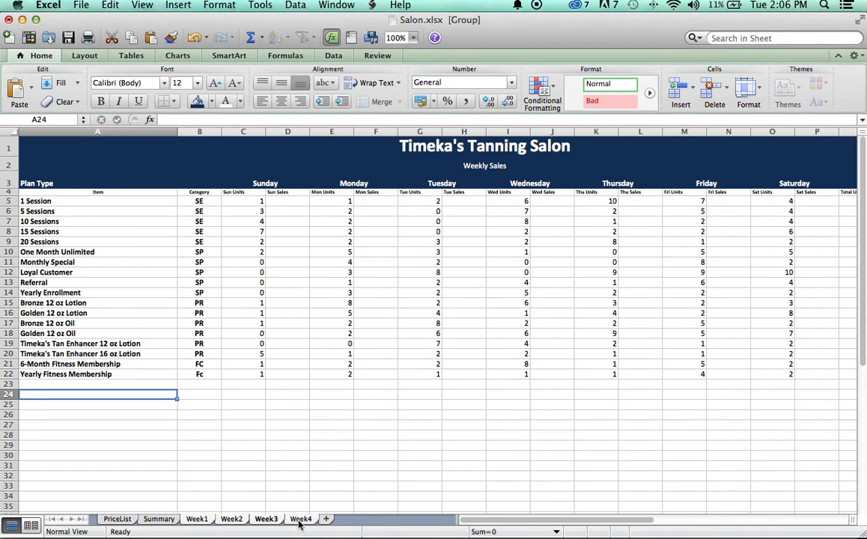
left_click(228, 521)
left_click(297, 520)
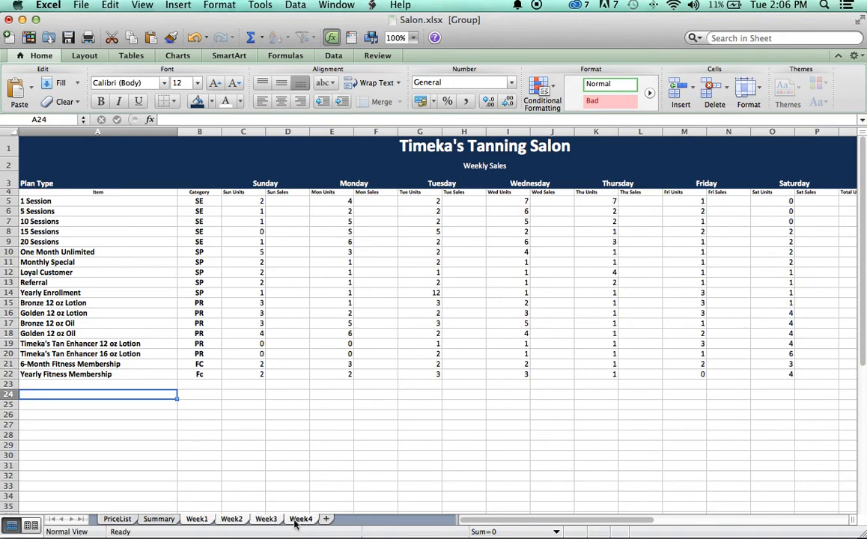
Step: Release the sheet group by going to Summary, then view Week2, Week3 and Week4 one at a time
left_click(159, 520)
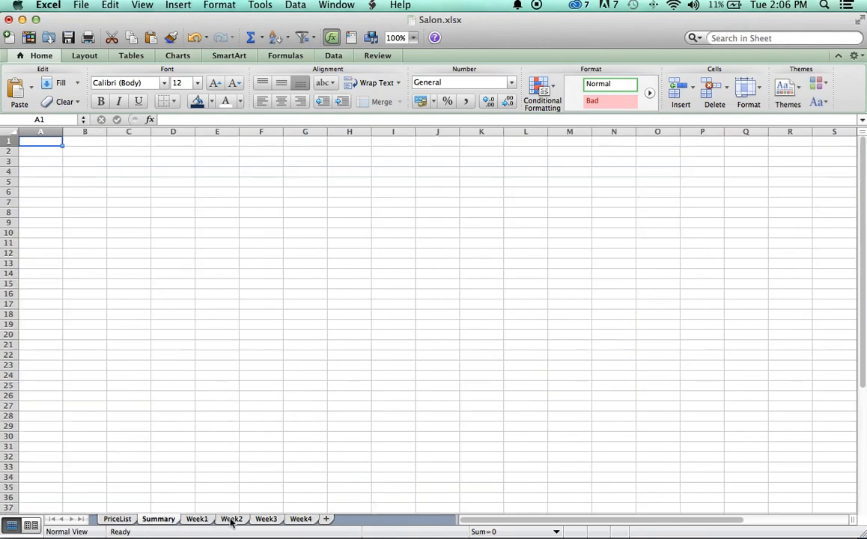
left_click(231, 520)
left_click(266, 519)
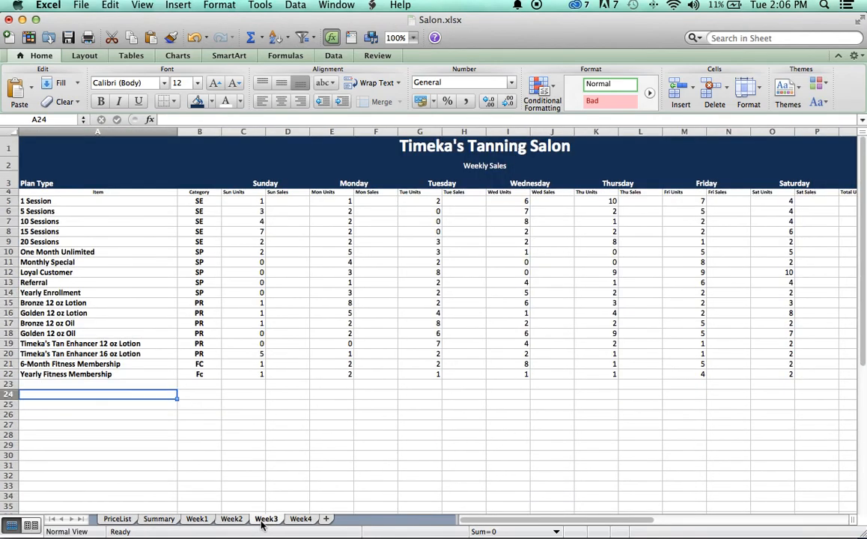
left_click(301, 519)
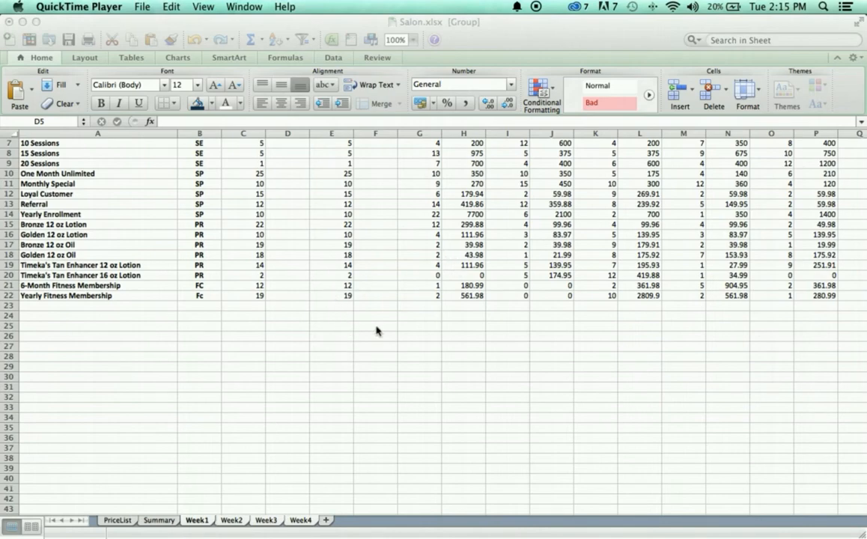
Step: Ungroup the sheets via Summary, return to Week1, and regroup Week1, Week2, Week3 and Week4
left_click(165, 520)
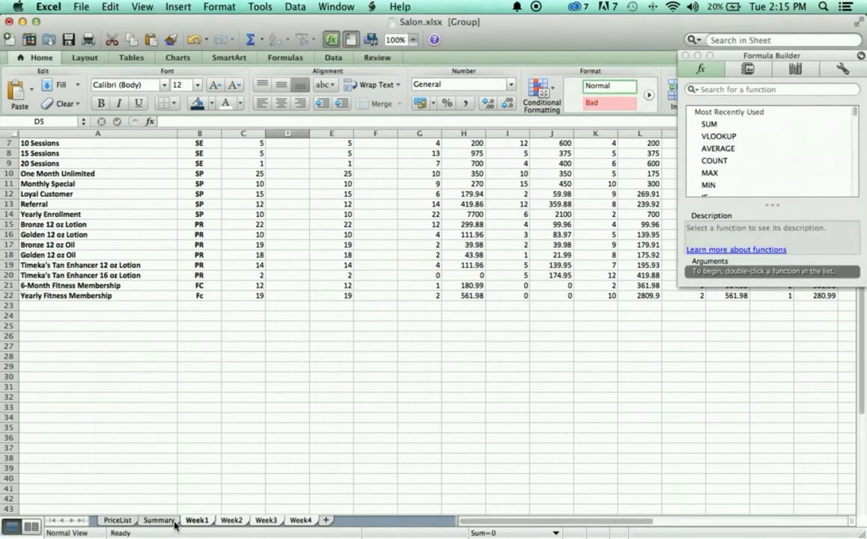
left_click(172, 523)
left_click(198, 522)
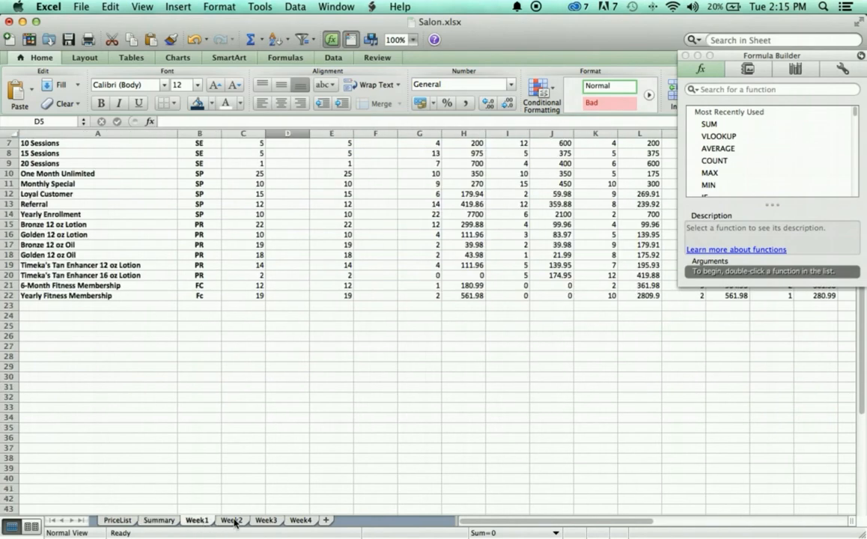
left_click(232, 521, "shift")
left_click(266, 521, "shift")
left_click(300, 522, "shift")
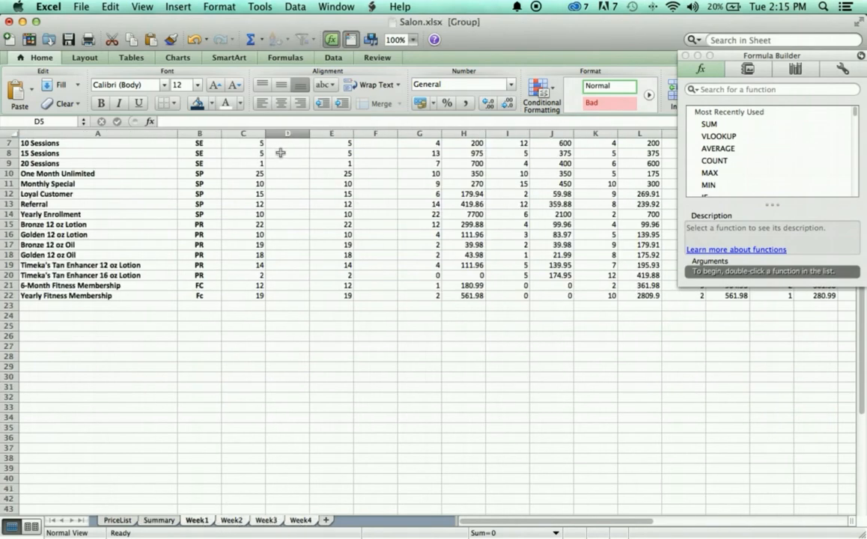
Step: Enter the start of a formula, =VLOOKUP, in the Sun Sales cell D5 of the grouped weekly sheets
scroll(279, 149, "up", 3)
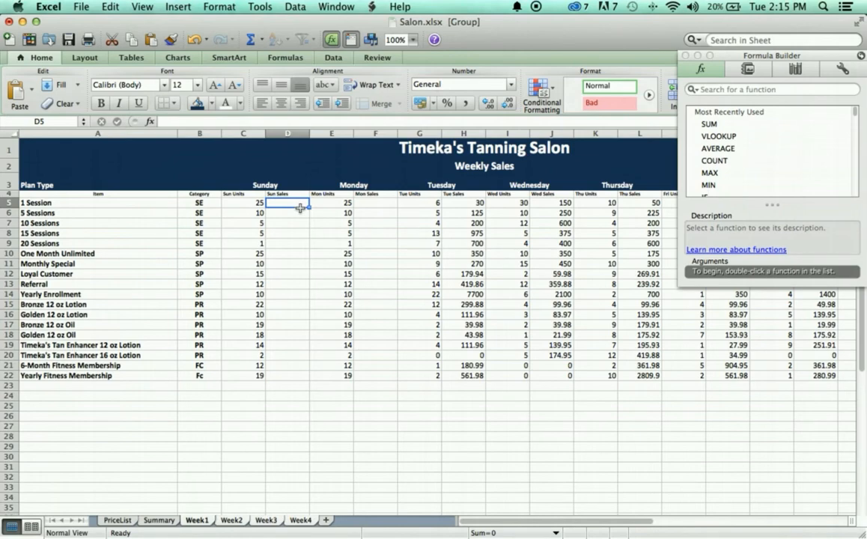
type("=")
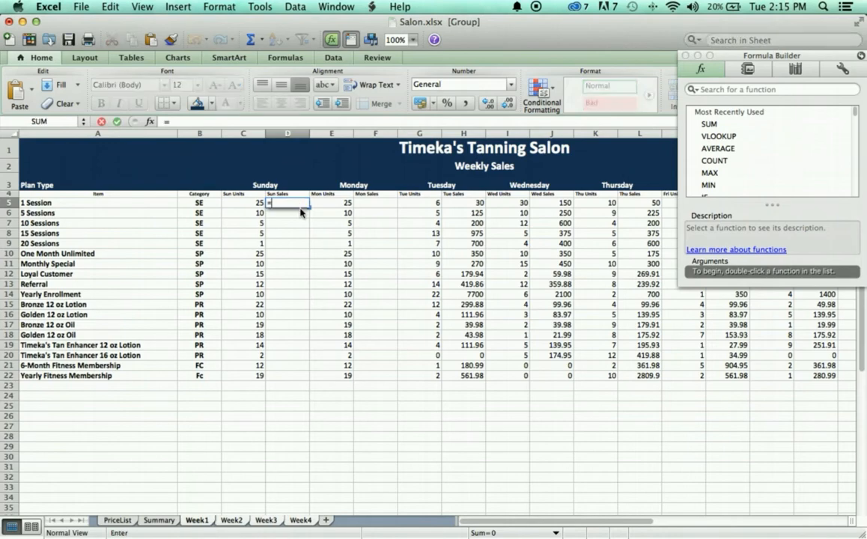
type("vlOOKUP")
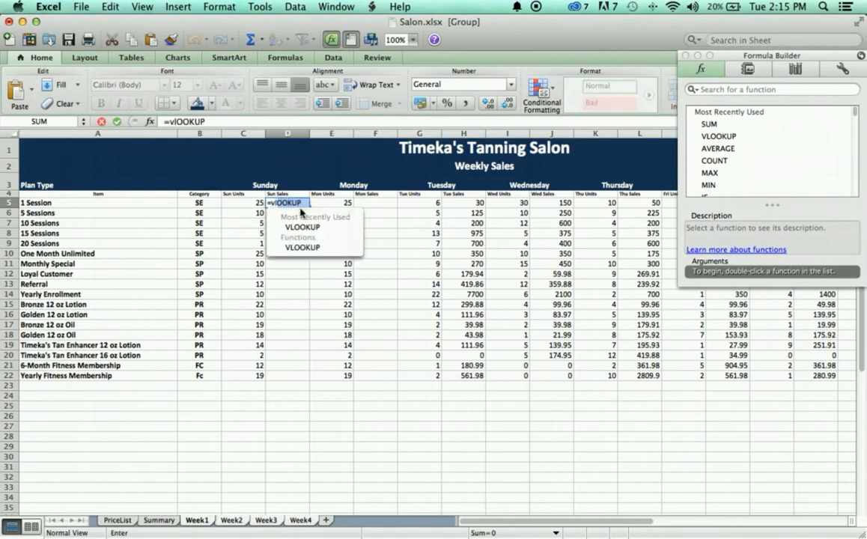
key("Tab")
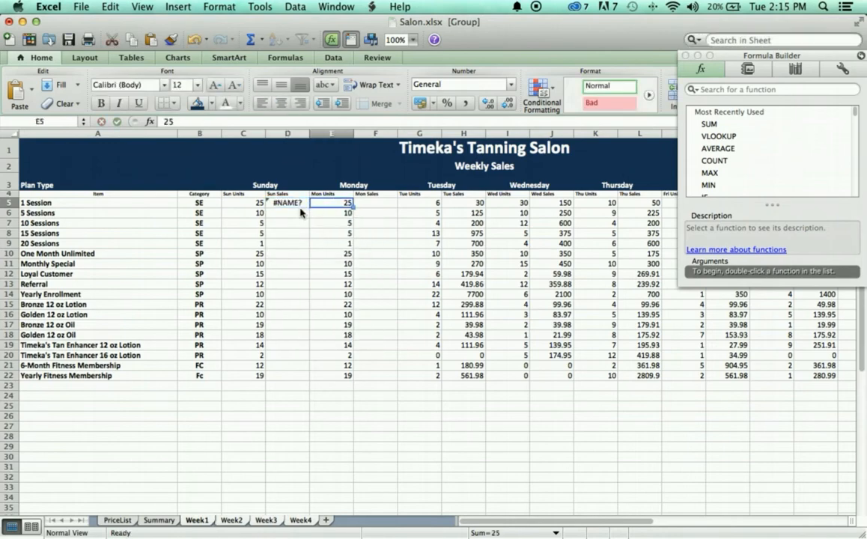
scroll(301, 212, "right", 6)
scroll(299, 217, "left", 6)
scroll(289, 209, "right", 5)
left_click(289, 209)
scroll(289, 209, "left", 5)
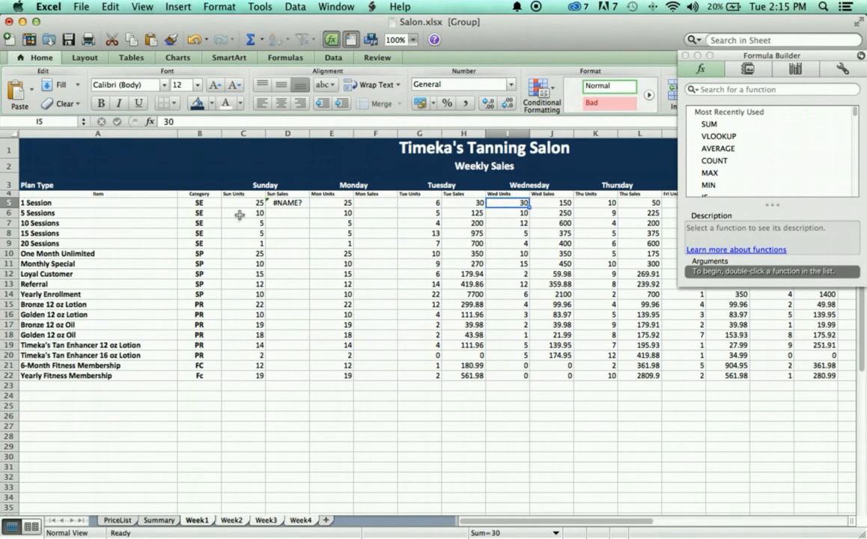
Step: Complete the D5 formula on the grouped sheets as =VLOOKUP($A5, pricelist, 2, FALSE)*5
left_click(288, 205)
left_click(228, 123)
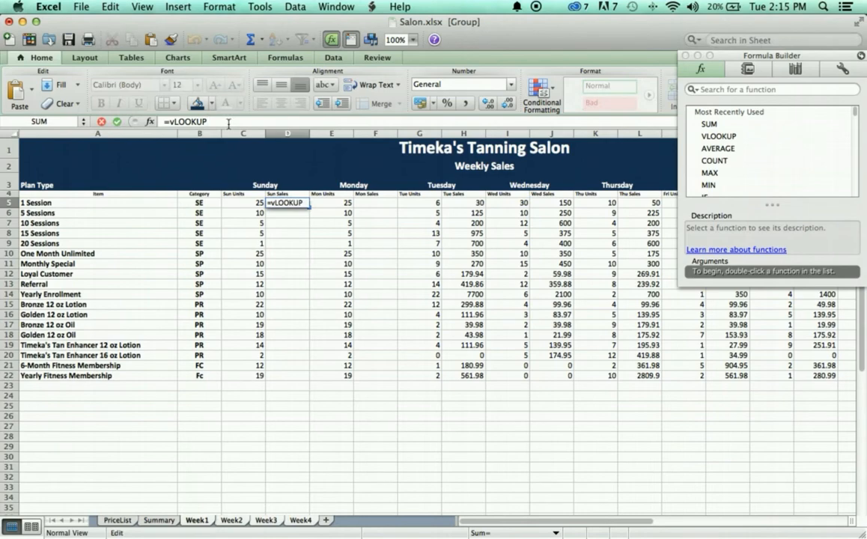
type("(")
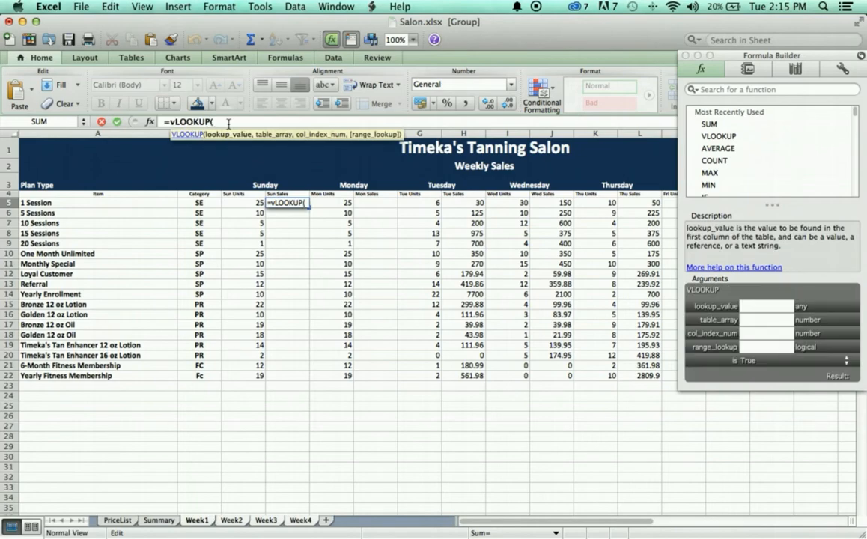
type("$A")
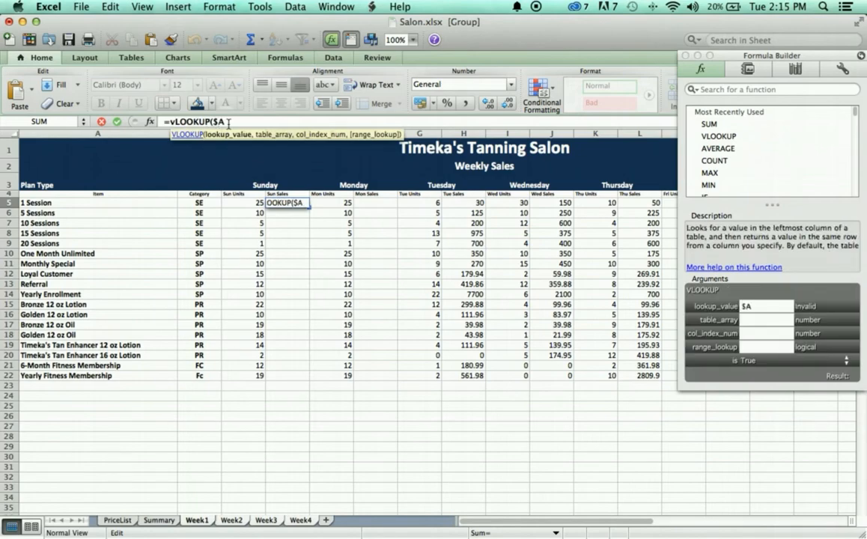
type("5")
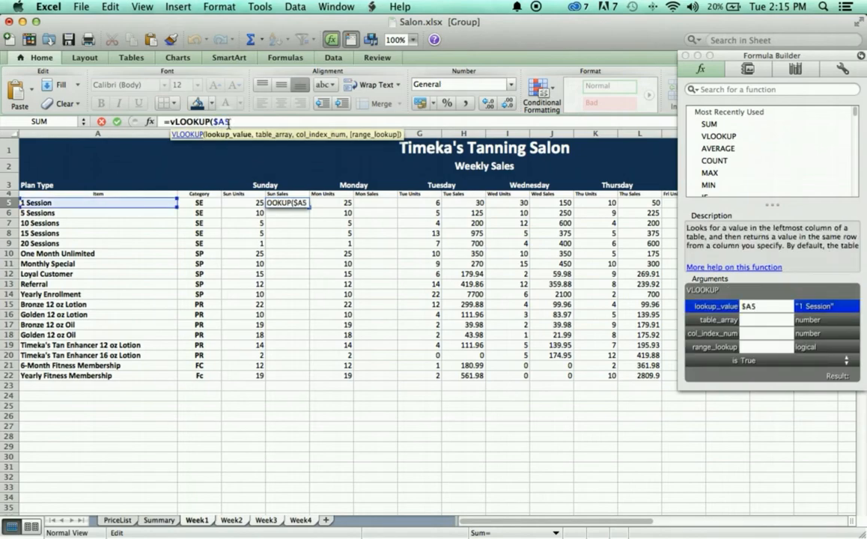
type(",")
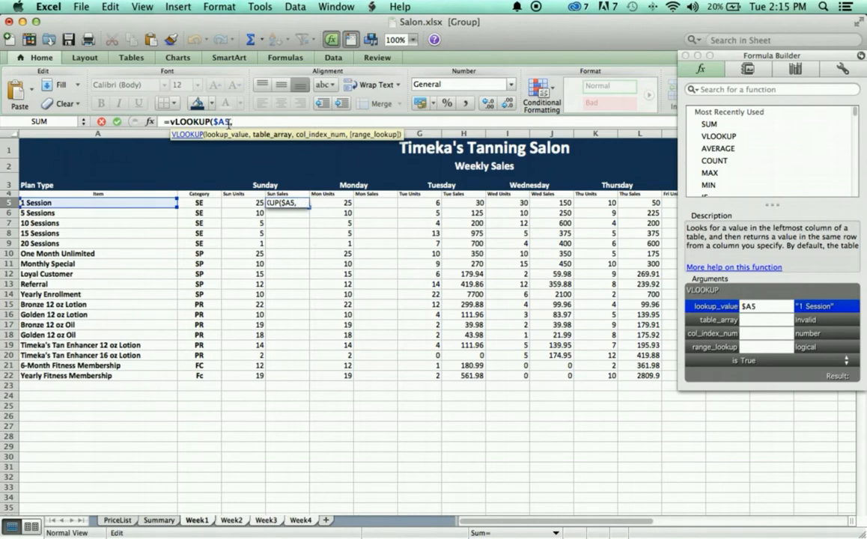
type(" price")
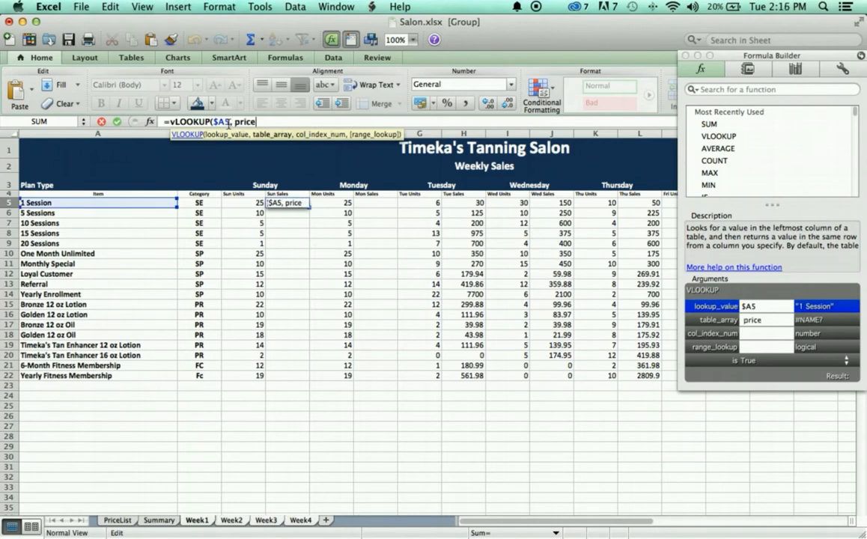
type("list,")
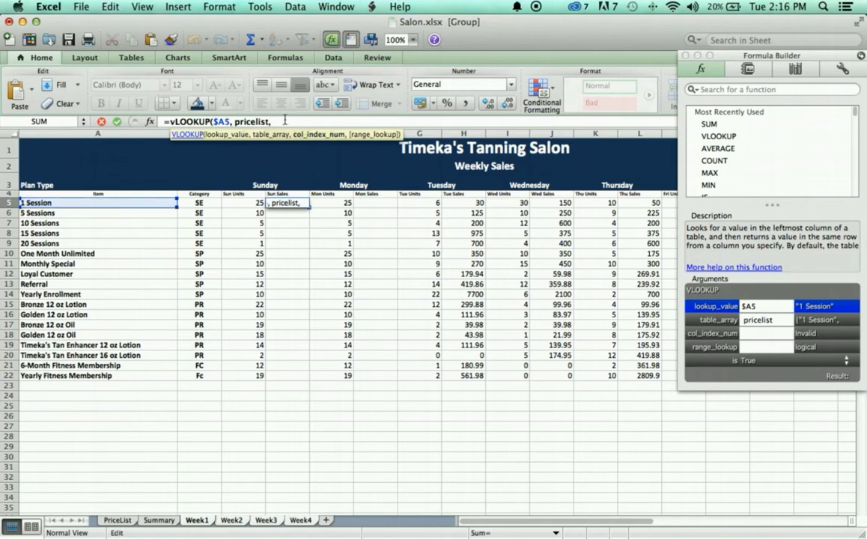
type("2, FALSE")
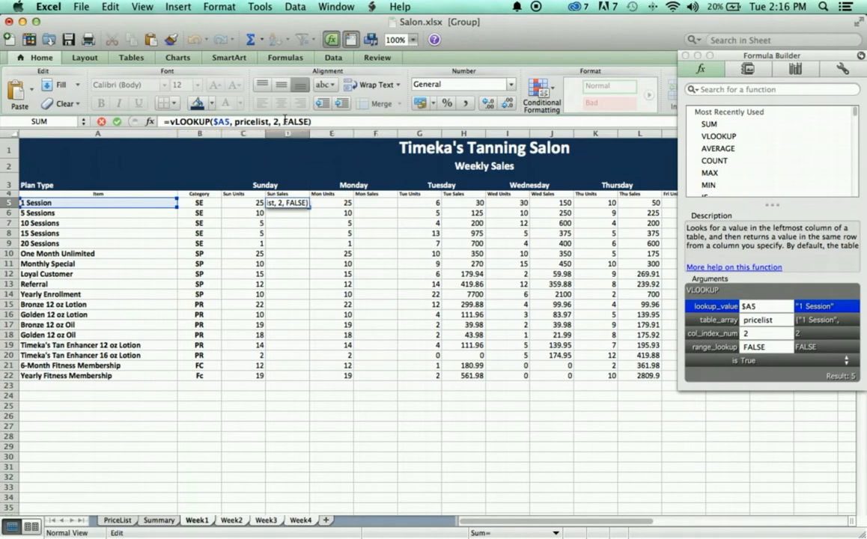
type("*5")
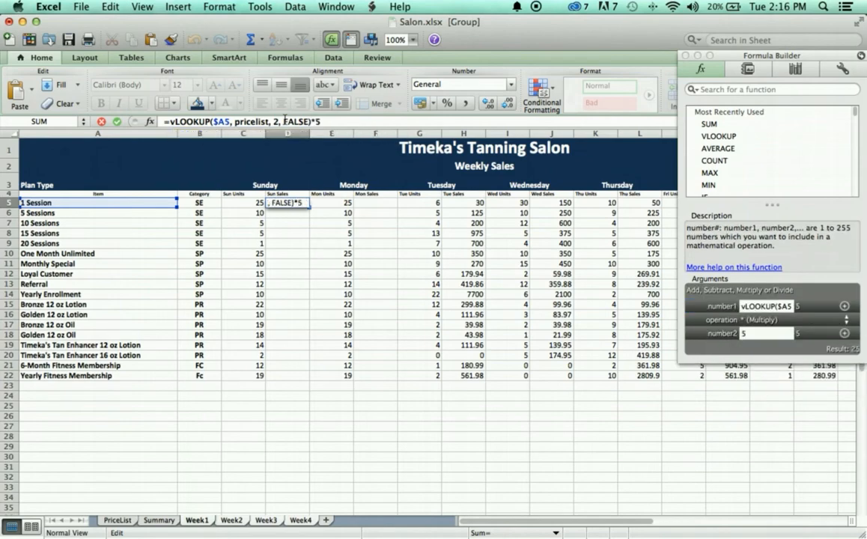
key("Return")
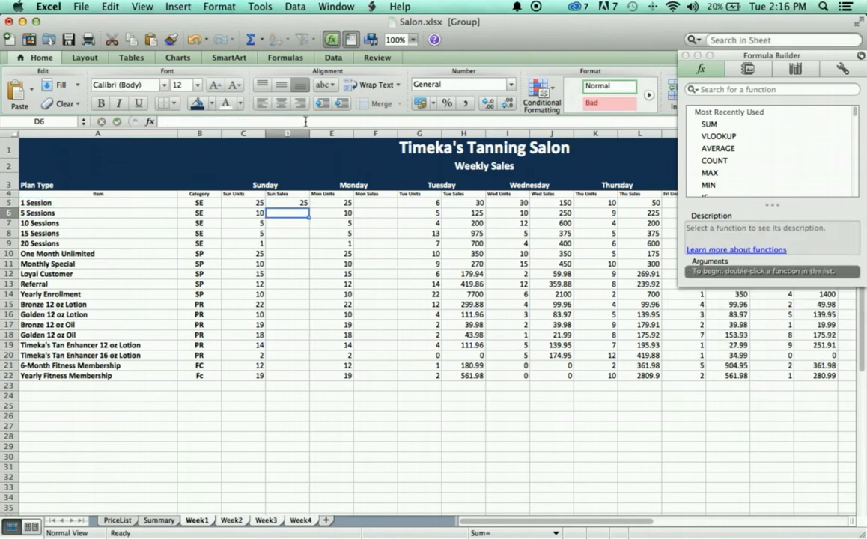
Step: Review the D5 formula, inspect the 1 Session item and its price in A3 and B3 on PriceList, and return to Week1
left_click(283, 203)
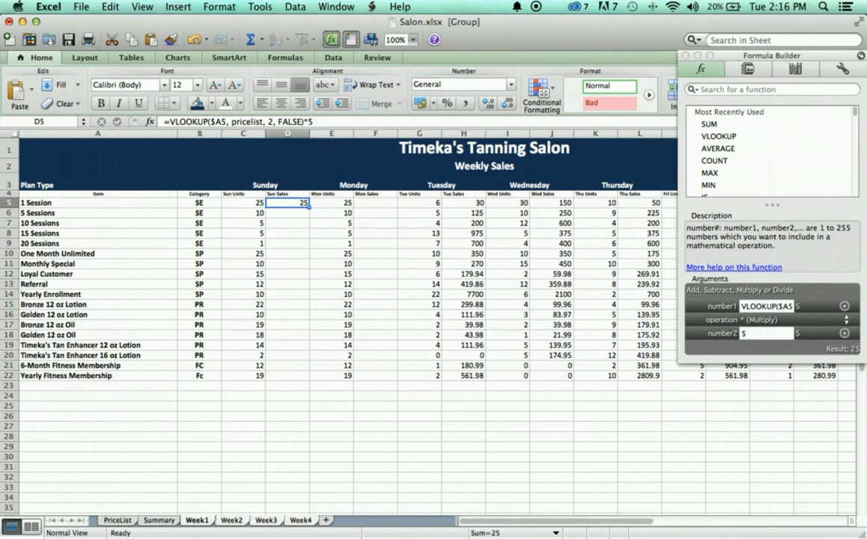
left_click(116, 520)
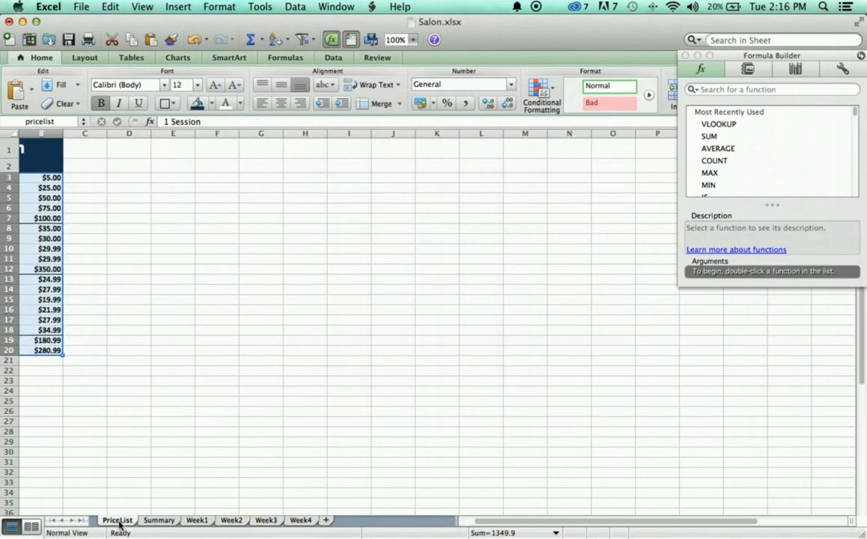
scroll(70, 265, "left", 2)
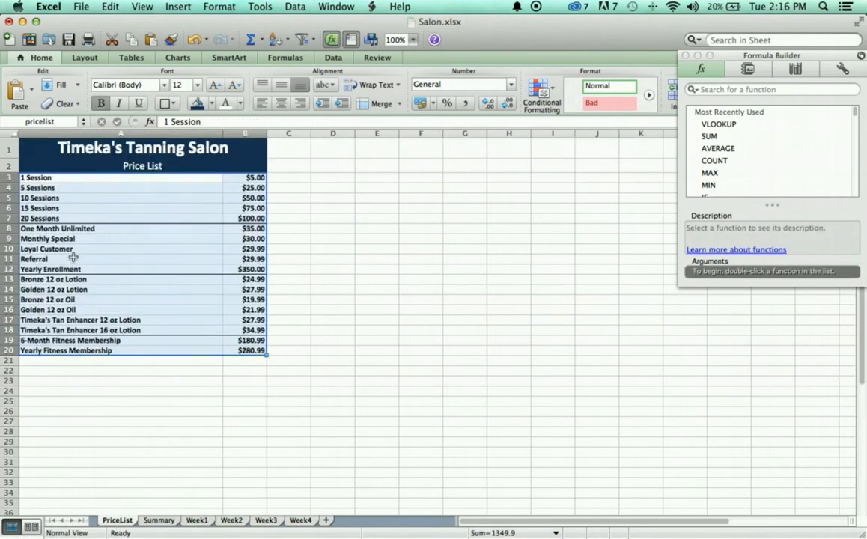
left_click(46, 178)
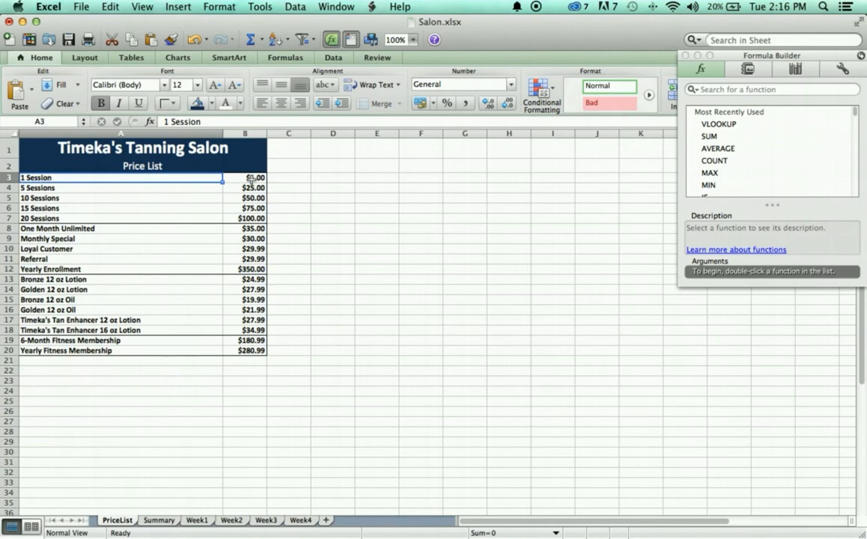
left_click(236, 177)
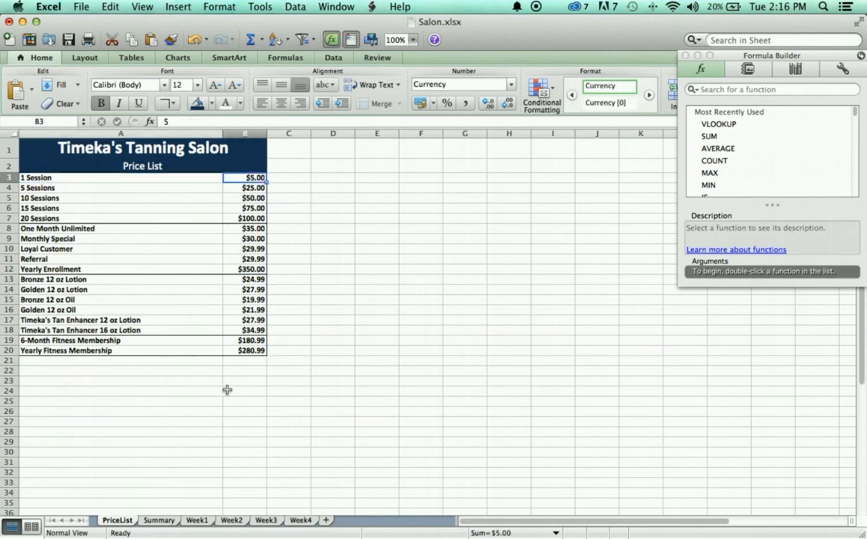
left_click(197, 520)
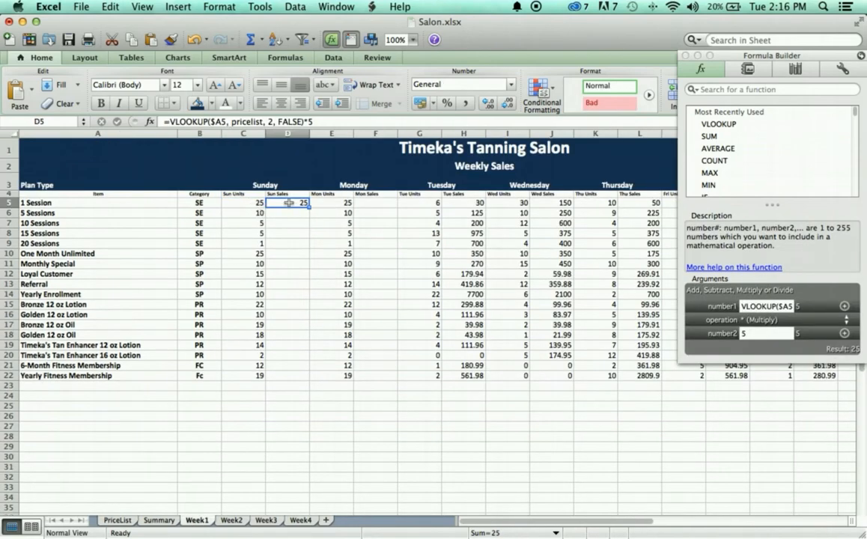
Step: Change the multiplier in the D5 formula to C5 and fill the formula down the Sun Sales column through D22
left_click(238, 202)
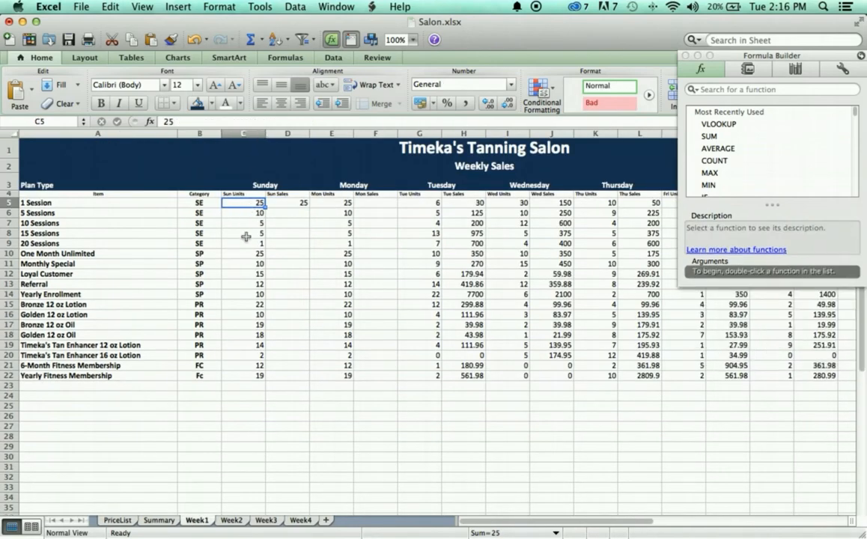
left_click(279, 202)
left_click(330, 124)
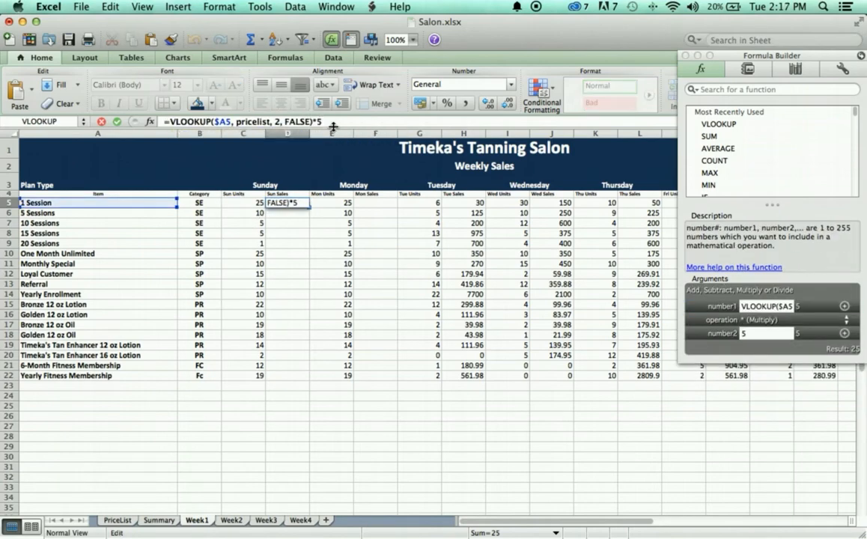
key("BackSpace")
type("C5")
key("Return")
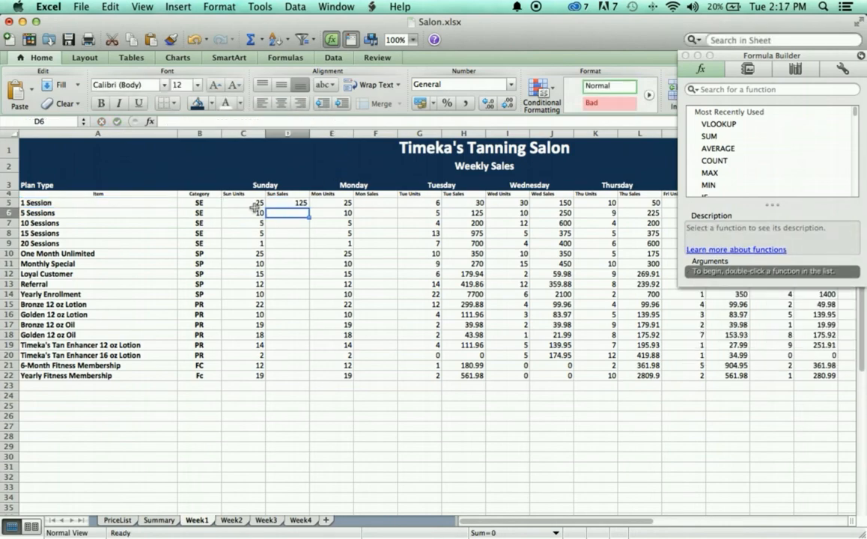
left_click(278, 202)
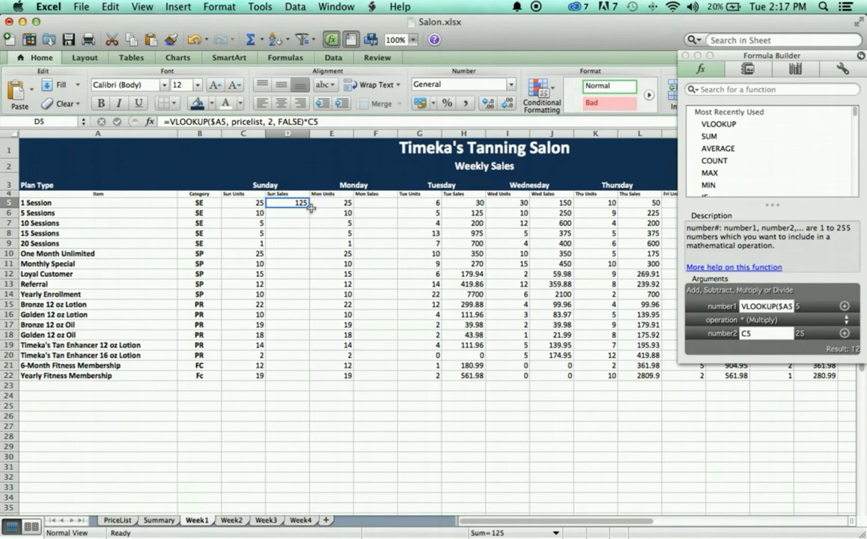
left_click_drag(310, 207, 301, 378)
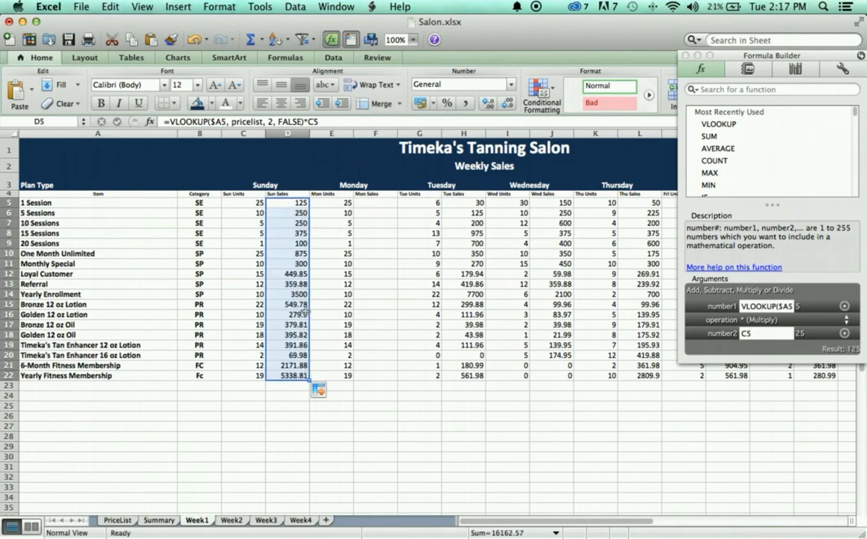
Step: Copy the D5 formula to Mon Sales cell F5 and fill it down through F22
left_click(296, 202)
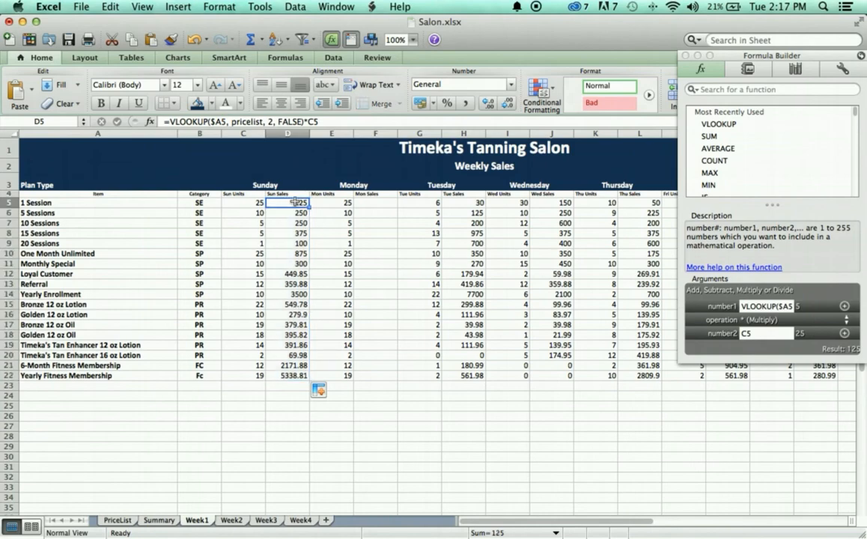
key("super+c")
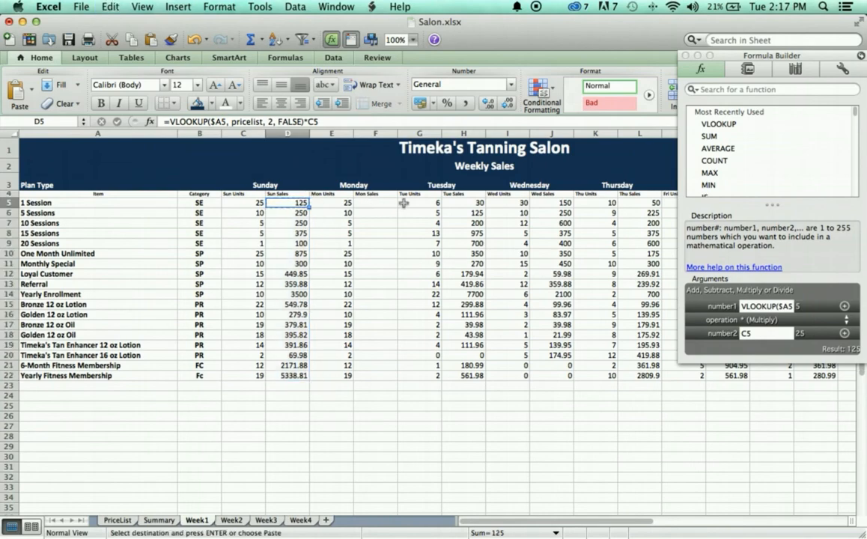
left_click(381, 203)
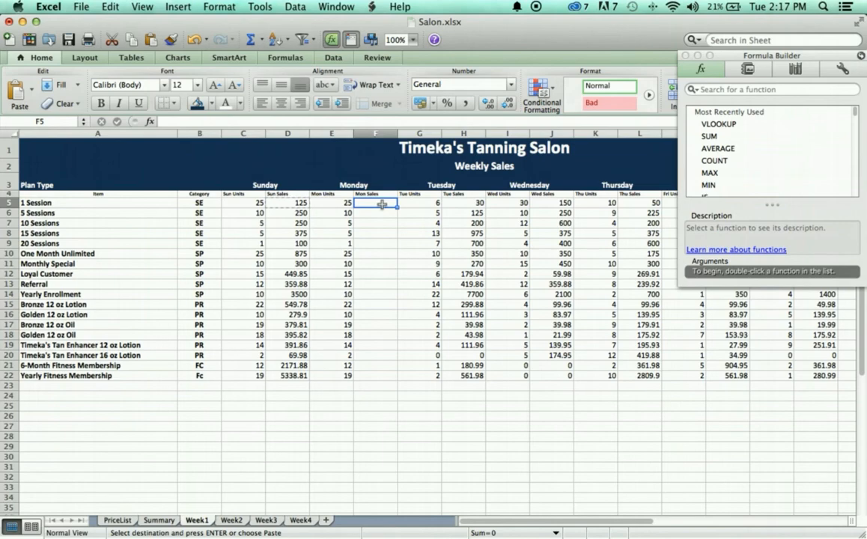
key("super+v")
left_click_drag(396, 207, 395, 377)
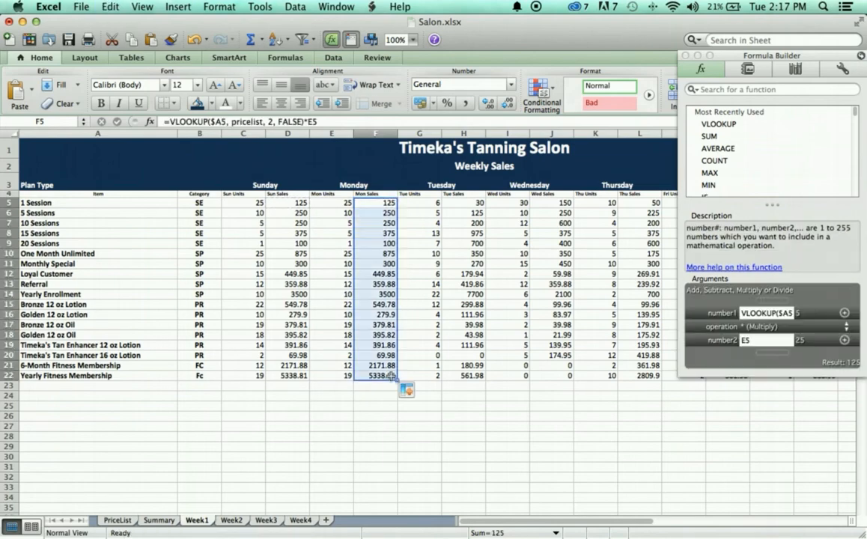
left_click(460, 203)
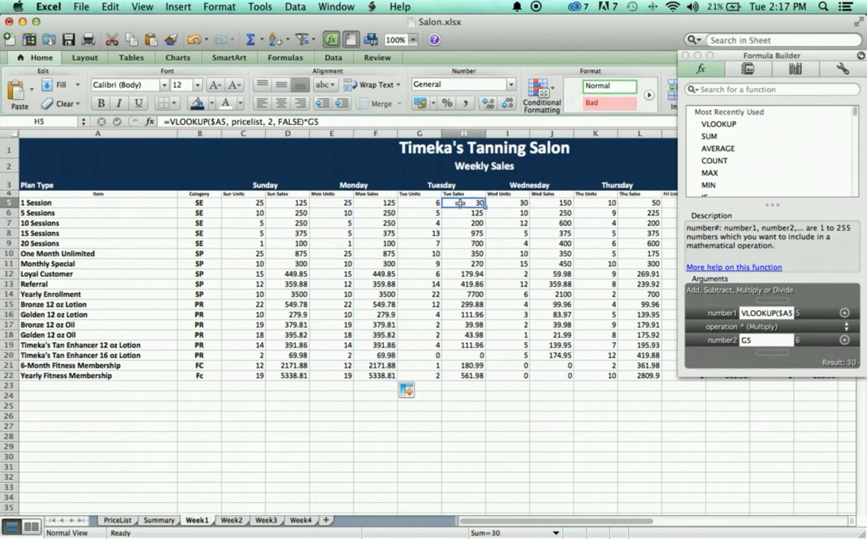
key("super+v")
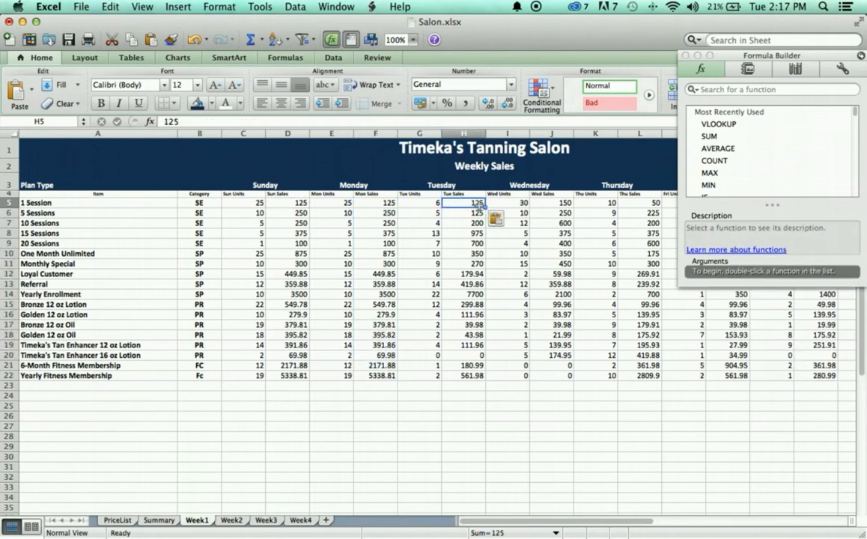
key("BackSpace")
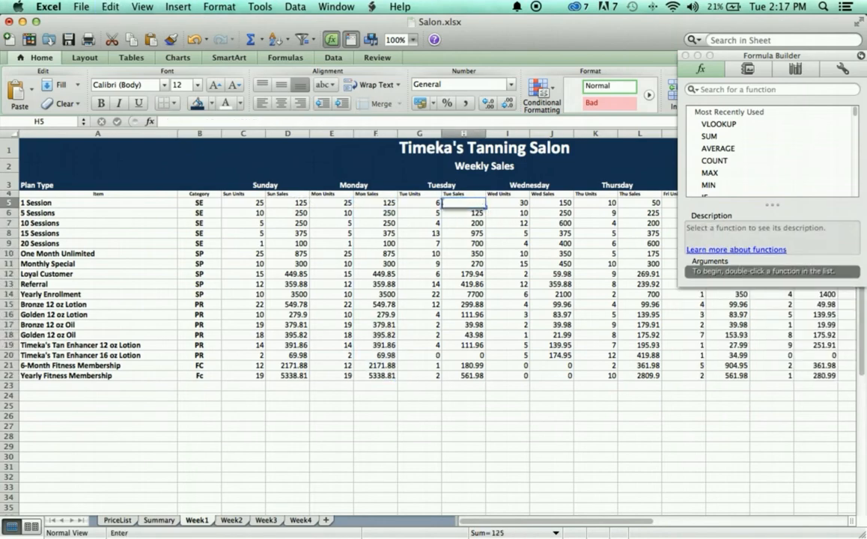
left_click(389, 205)
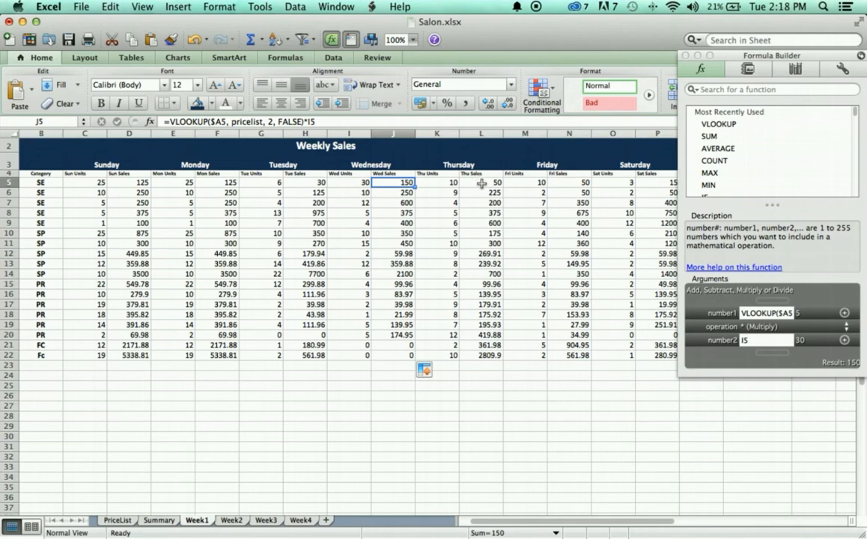
left_click_drag(484, 181, 491, 357)
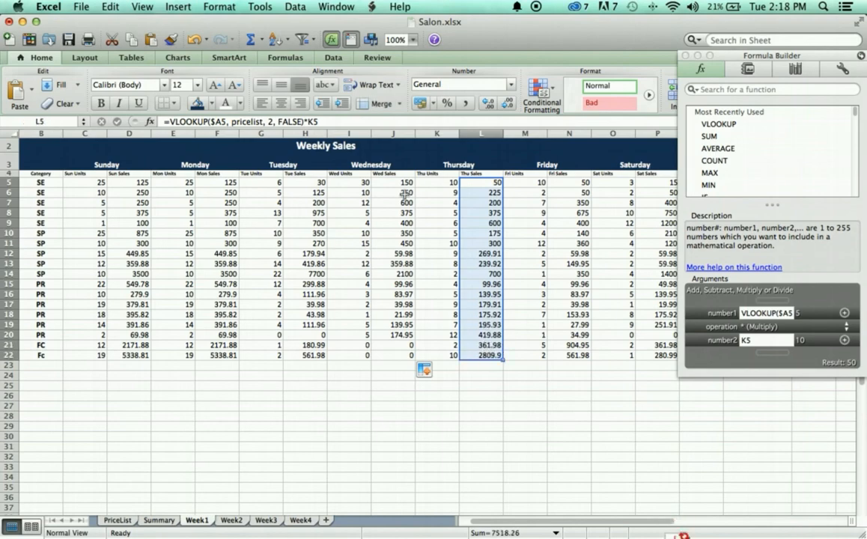
Step: Format the Sunday, Monday and Tuesday sales in D5:D22, F5:F22 and H5:H22 as Currency
left_click_drag(129, 182, 128, 355)
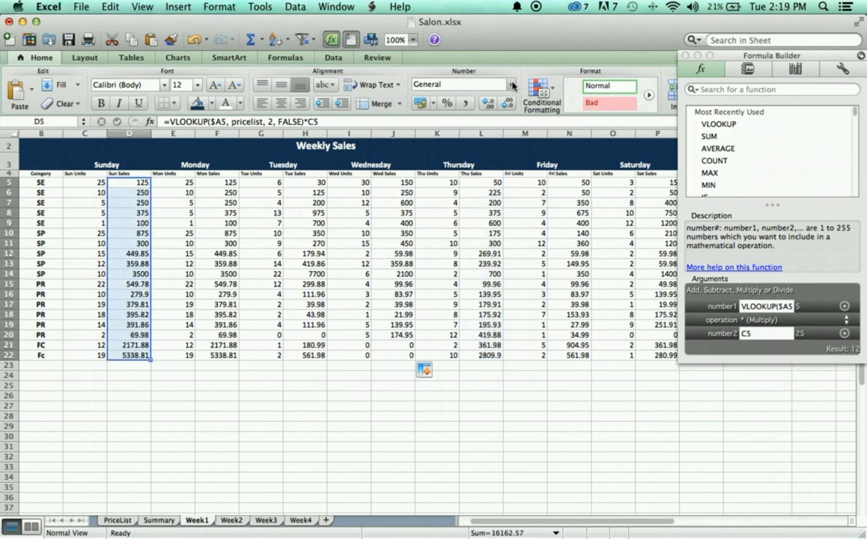
left_click(462, 84)
left_click(423, 118)
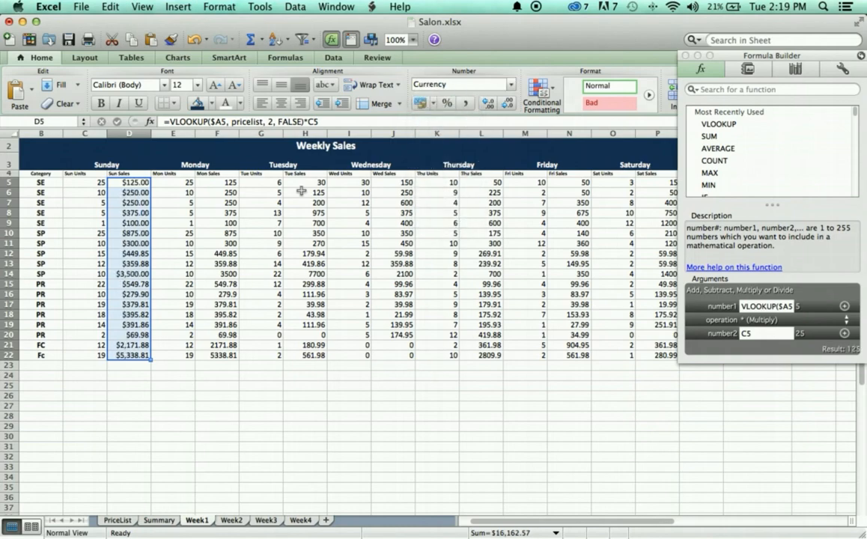
left_click_drag(217, 182, 221, 355)
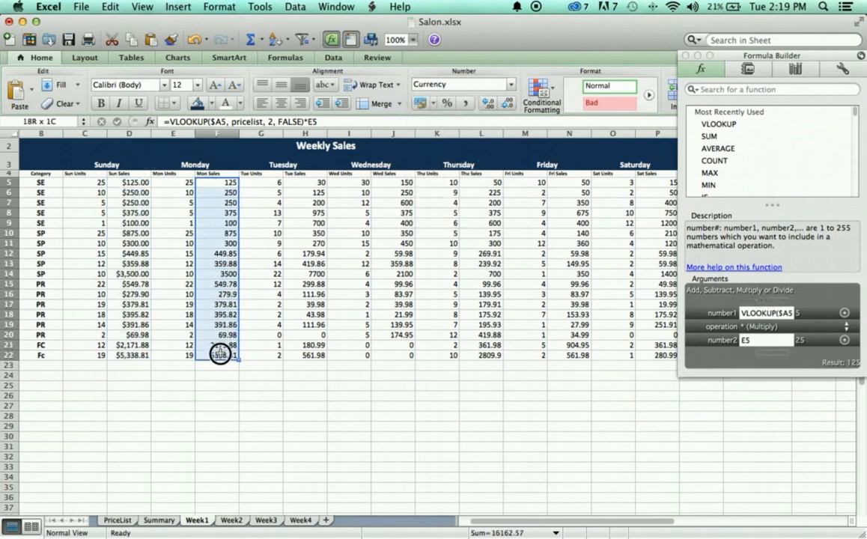
left_click(462, 84)
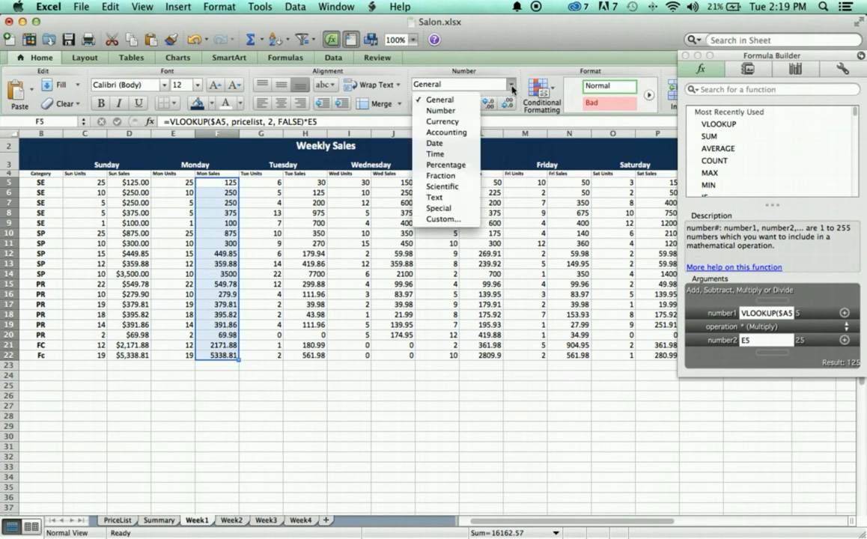
left_click(423, 119)
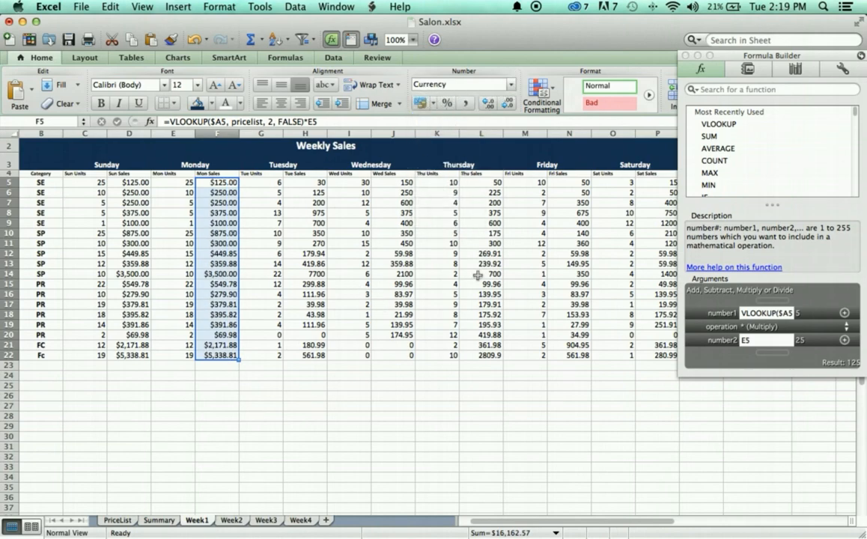
left_click_drag(275, 182, 298, 355)
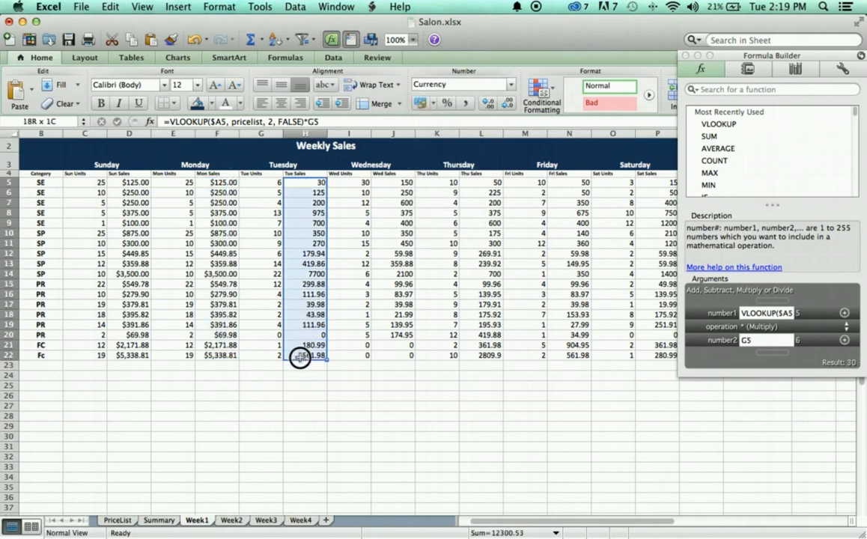
left_click(511, 84)
left_click(453, 122)
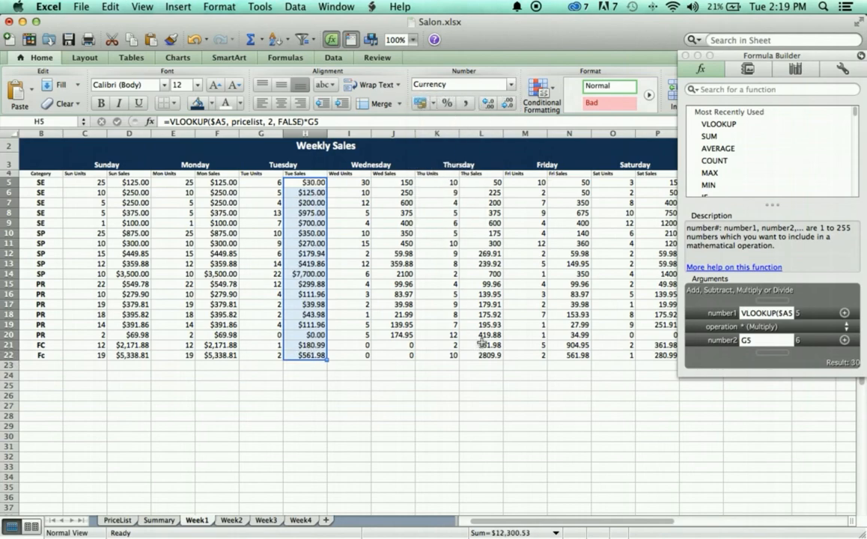
Step: Clear the existing SUM formula from the Total Units cell Q5
scroll(481, 340, "right", 10)
scroll(474, 332, "left", 2)
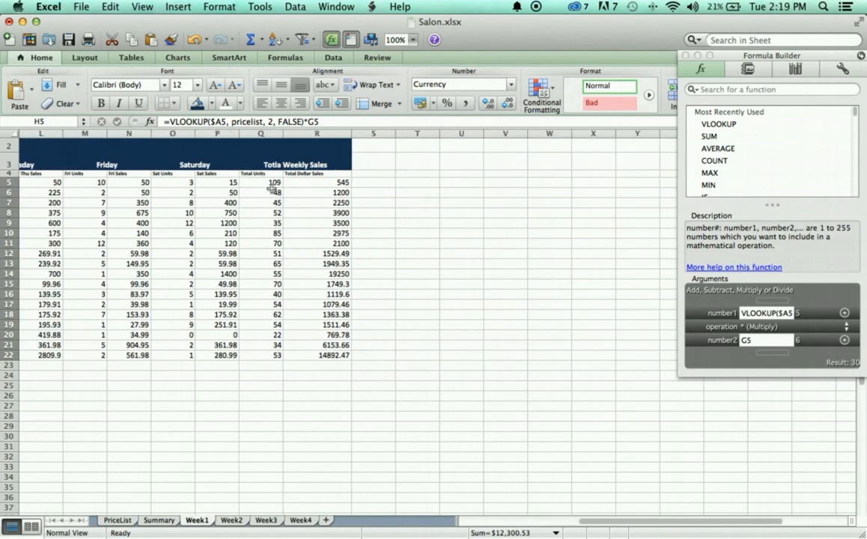
left_click(247, 182)
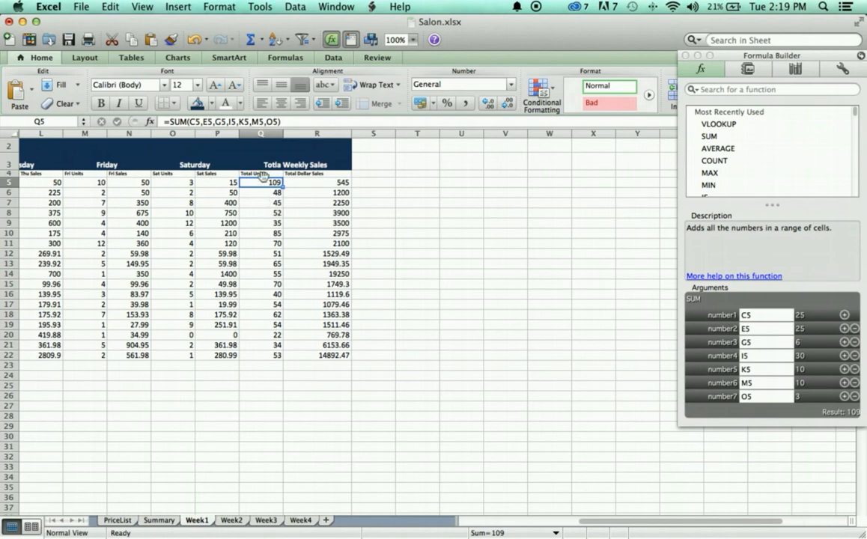
left_click(222, 122)
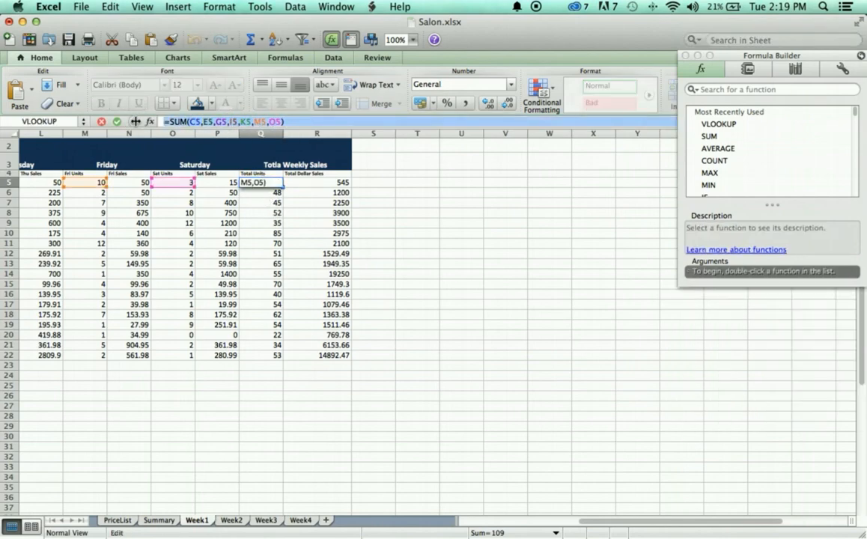
key("Return")
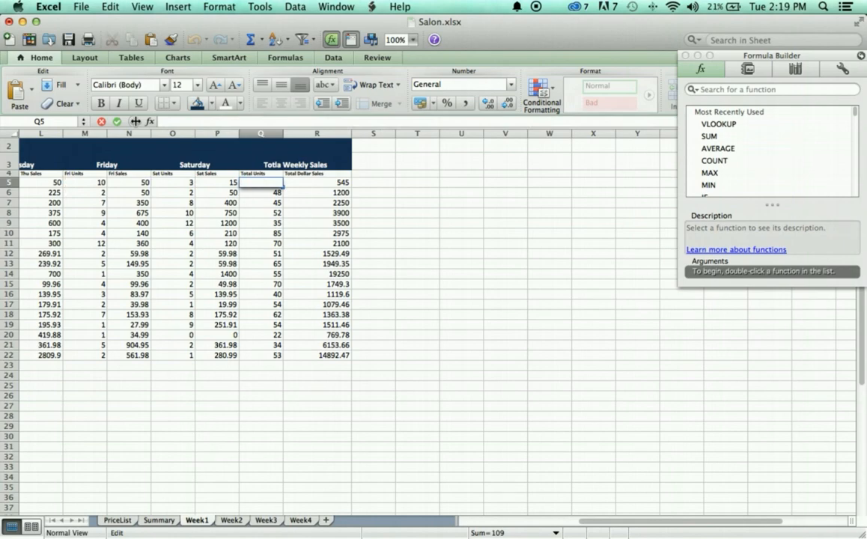
Step: Start a =sum() formula in Total Units cell Q5 with the Sunday and Monday units C5 and E5
left_click(251, 182)
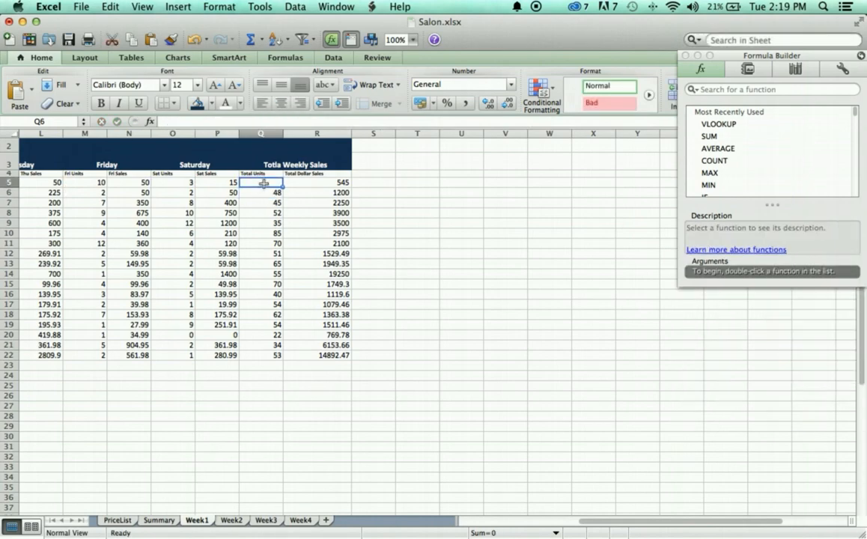
left_click(198, 124)
type("=sum")
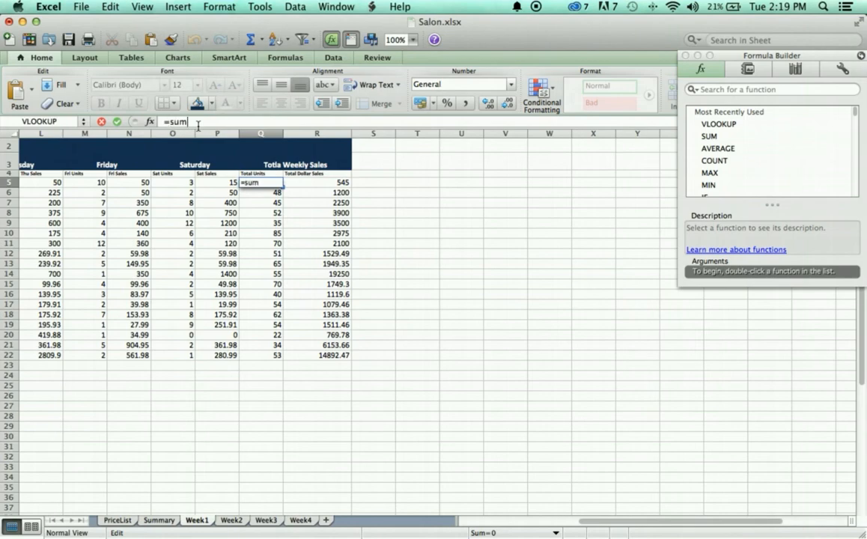
type("()")
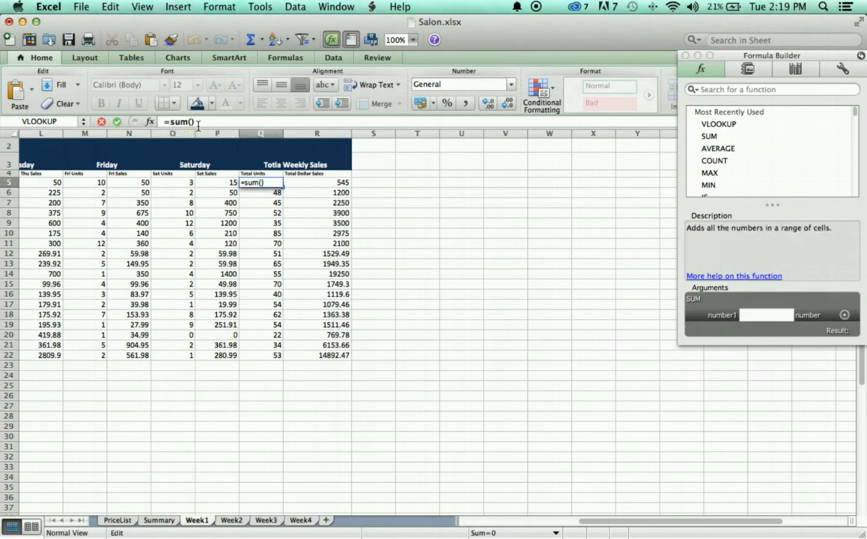
left_click(187, 121)
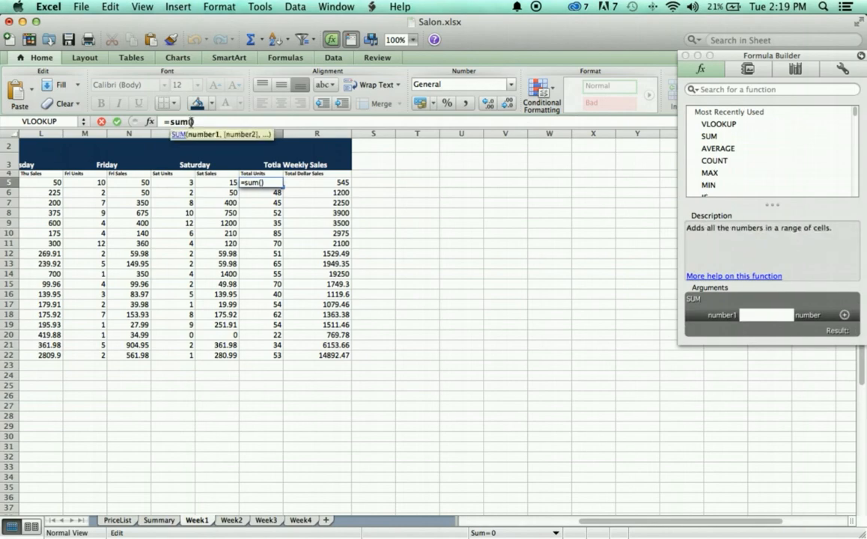
scroll(170, 235, "left", 10)
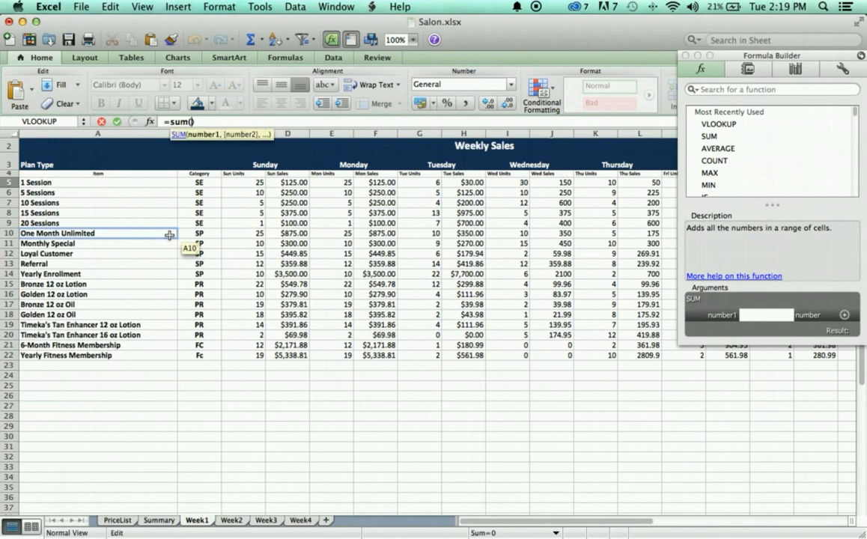
left_click(235, 185)
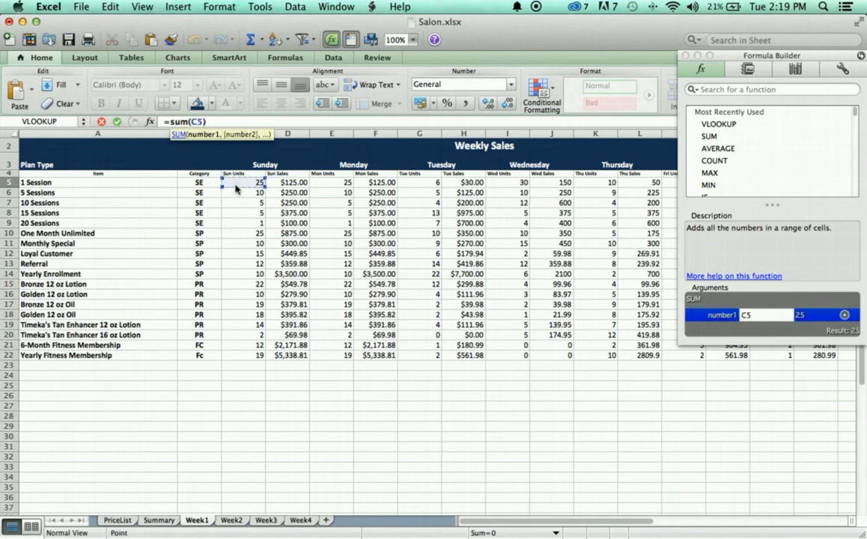
type(",")
left_click(323, 185)
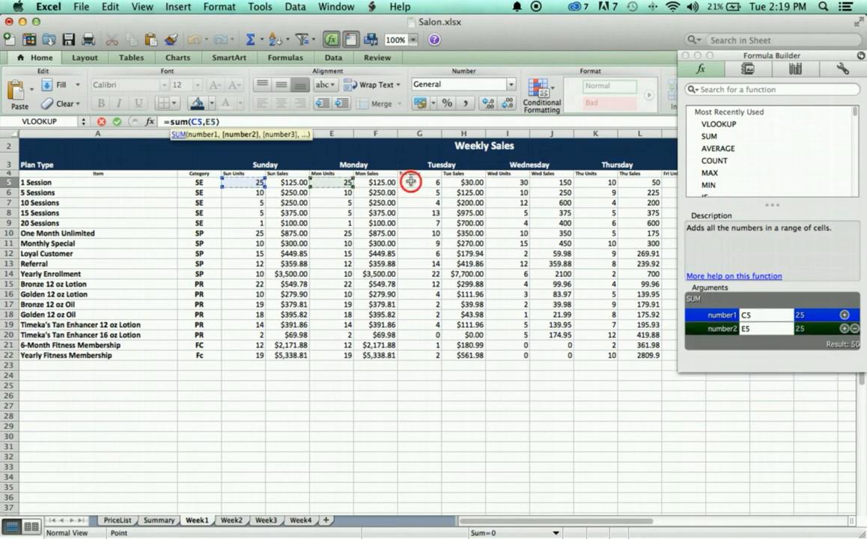
Step: Add the Tuesday, Wednesday and Thursday units G5, I5 and K5 to the Total Units sum formula in Q5
type(",")
left_click(411, 181)
type(",")
left_click(500, 182)
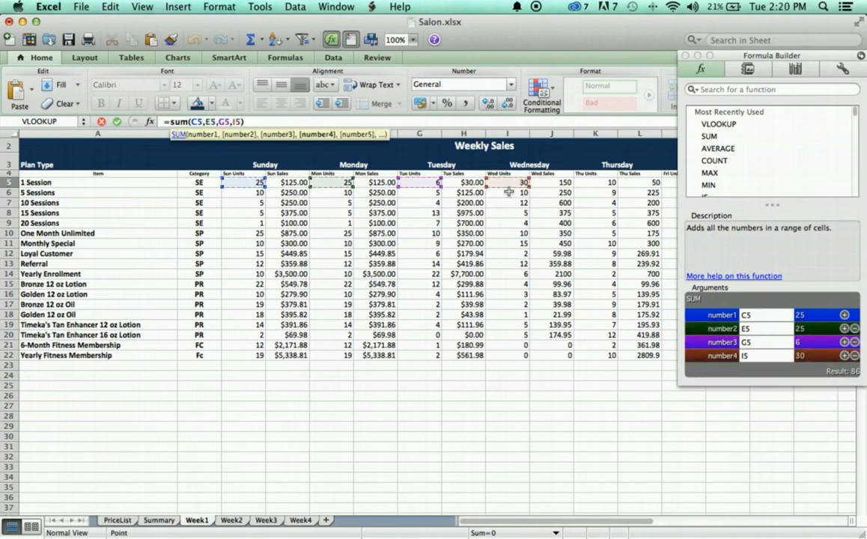
type(",")
left_click(603, 183)
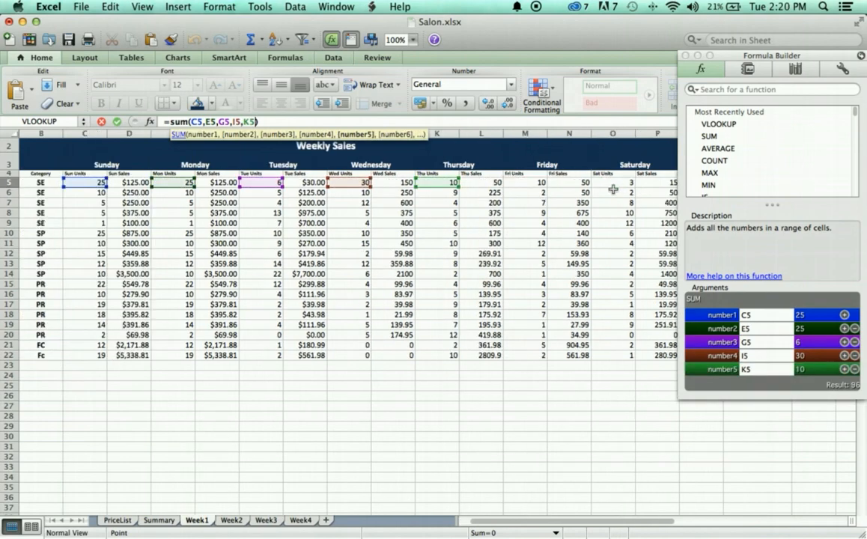
Step: Complete the Q5 sum formula with the Friday and Saturday units M5 and O5, and fill it down through Q22
type(",")
scroll(612, 189, "right", 3)
left_click(396, 183)
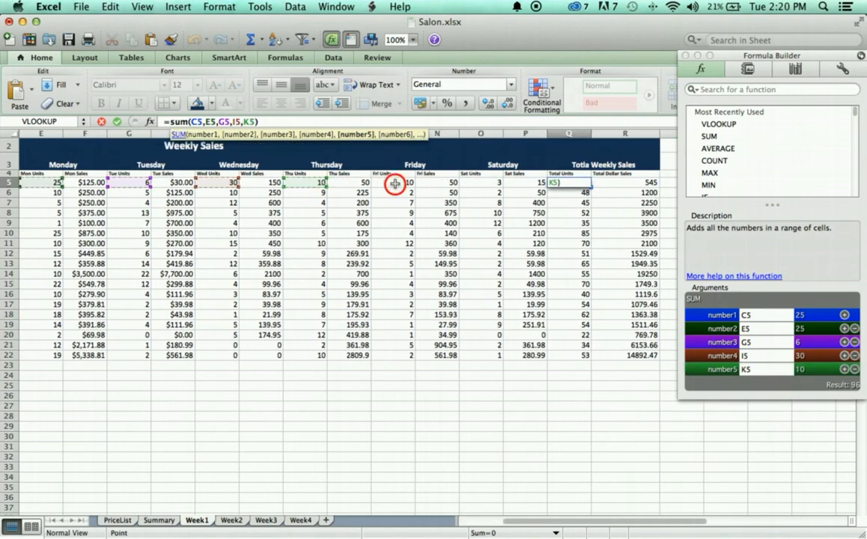
type(",")
left_click(473, 184)
scroll(503, 189, "right", 2)
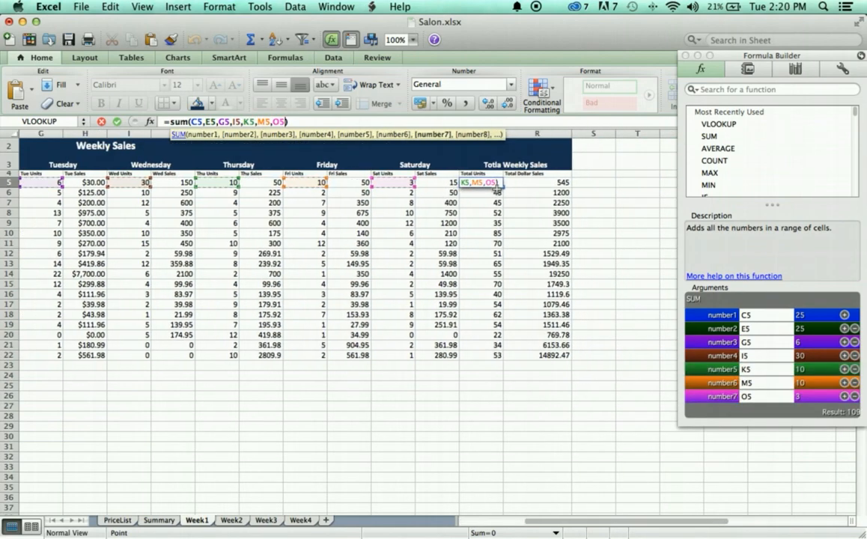
key("Return")
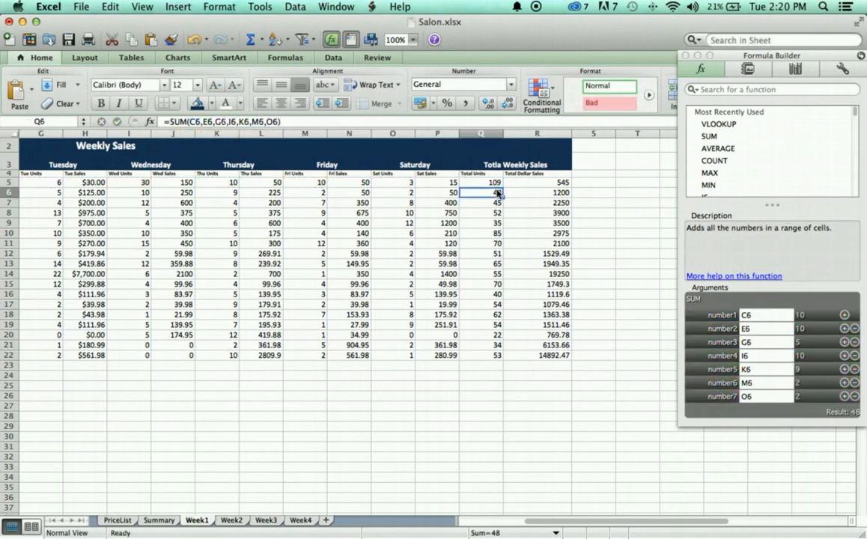
left_click(495, 182)
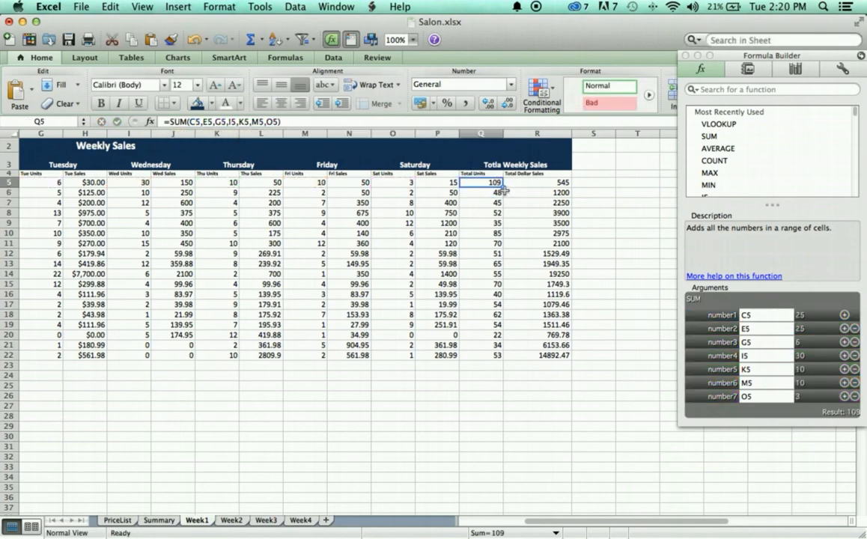
left_click_drag(505, 189, 498, 356)
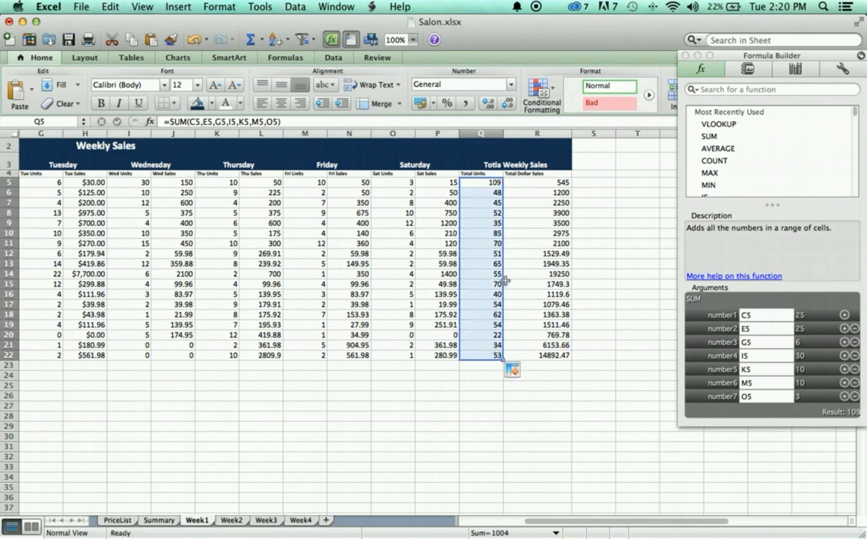
Step: Clear the existing formulas from the Total Dollar Sales cells R5, R6 and R7
left_click(548, 185)
key("BackSpace")
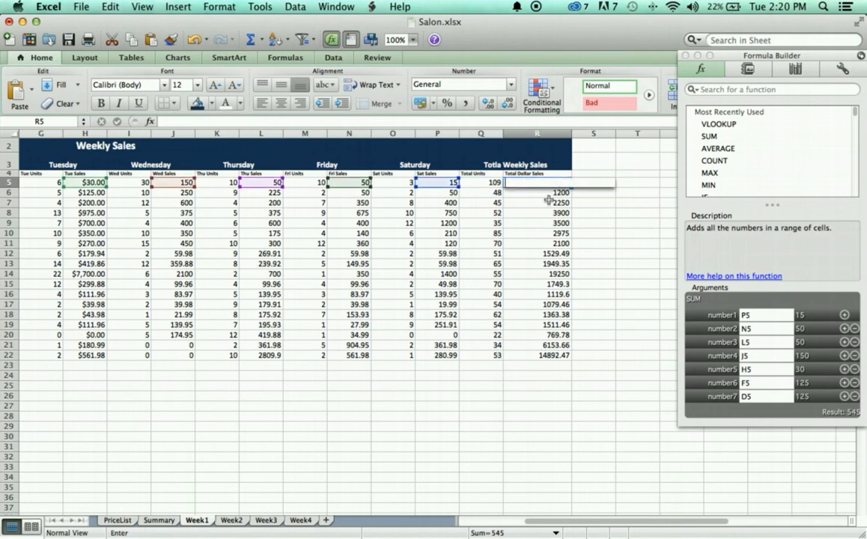
left_click(549, 194)
key("BackSpace")
left_click(544, 203)
key("BackSpace")
Step: Start a =sum() formula in Total Dollar Sales cell R5 with the Sunday to Wednesday sales D5, F5, H5 and J5
left_click(542, 185)
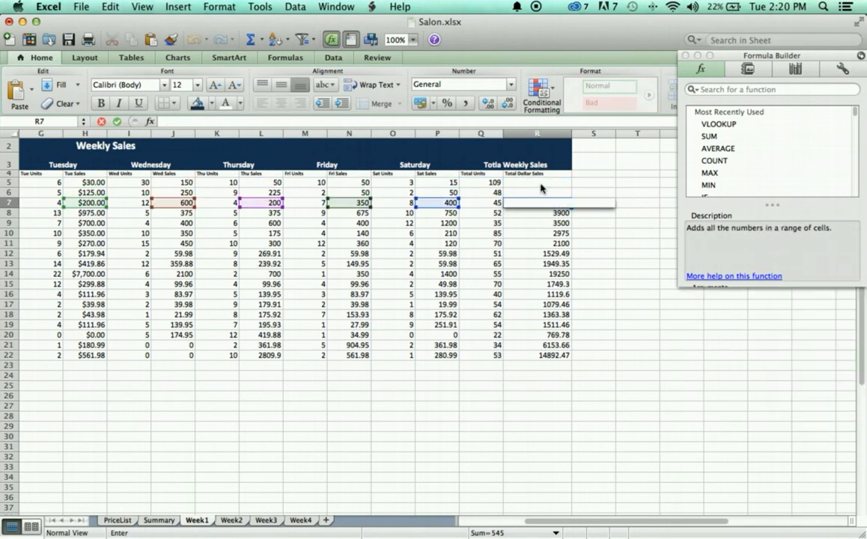
left_click(309, 122)
type("=s")
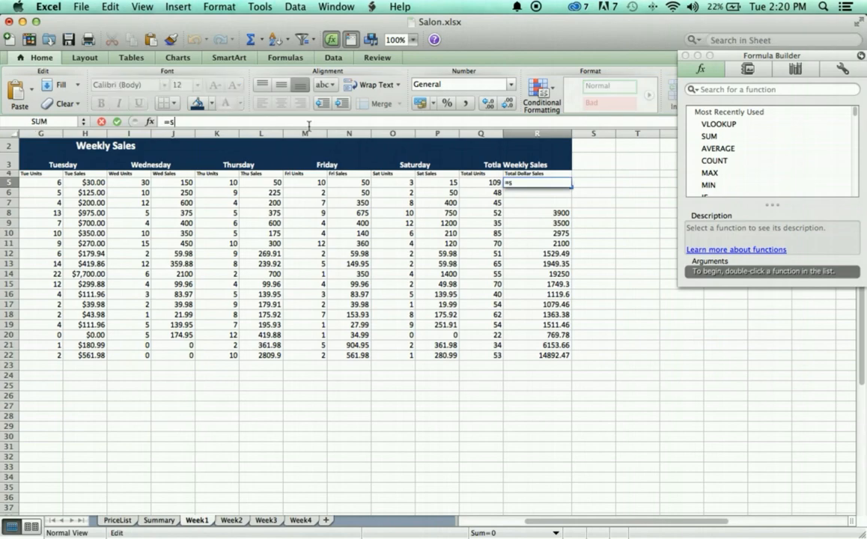
type("um(")
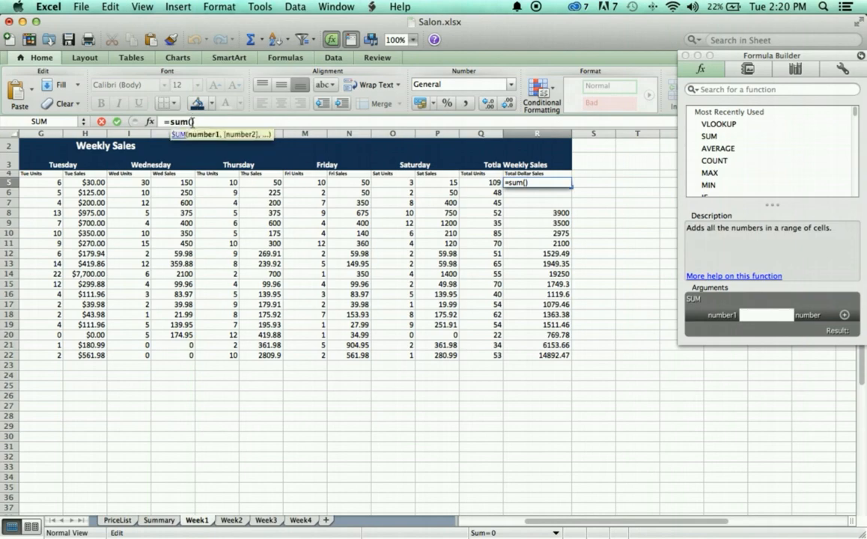
scroll(386, 208, "left", 5)
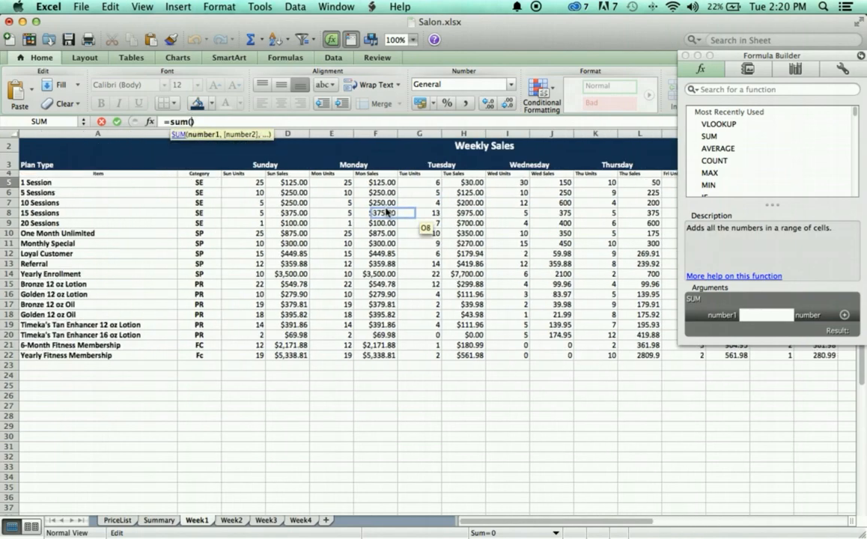
left_click(289, 182)
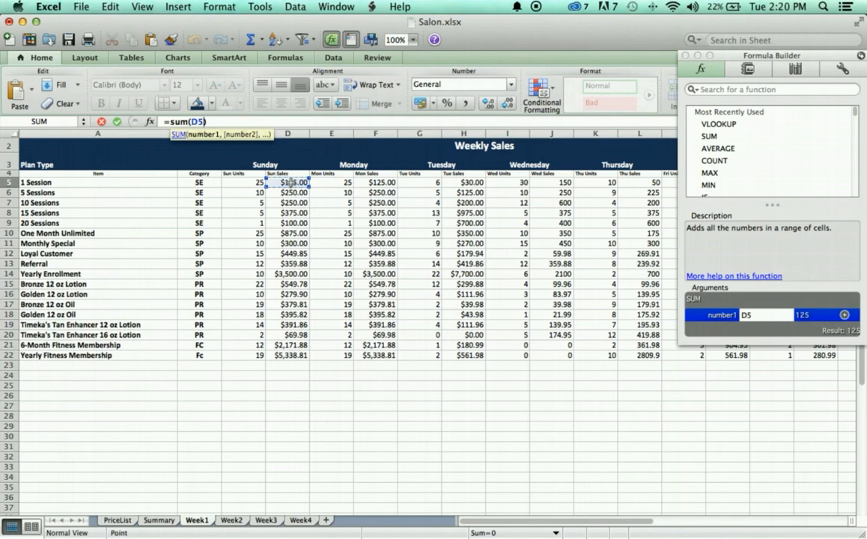
left_click(359, 184, "super")
left_click(462, 183, "super")
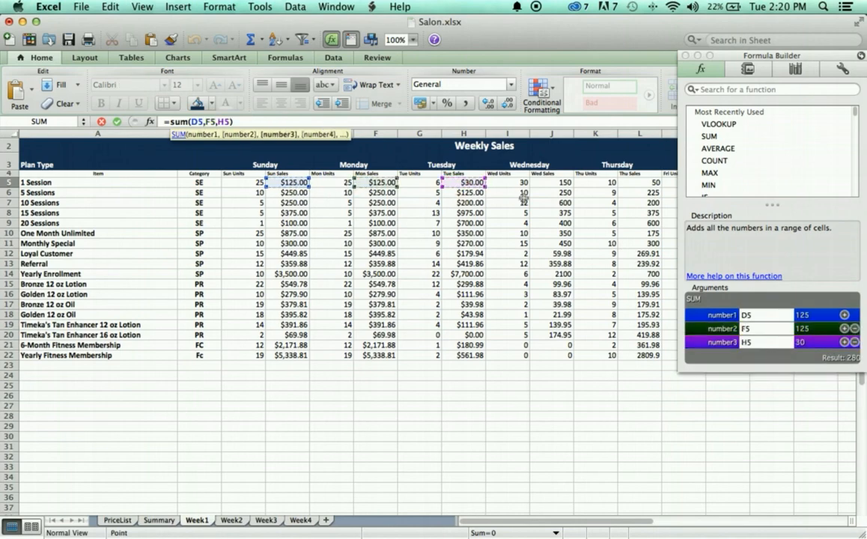
left_click(544, 185, "super")
Step: Complete the R5 sum formula with the Thursday to Saturday sales L5, N5 and P5, and fill it down through R22
scroll(324, 188, "right", 6)
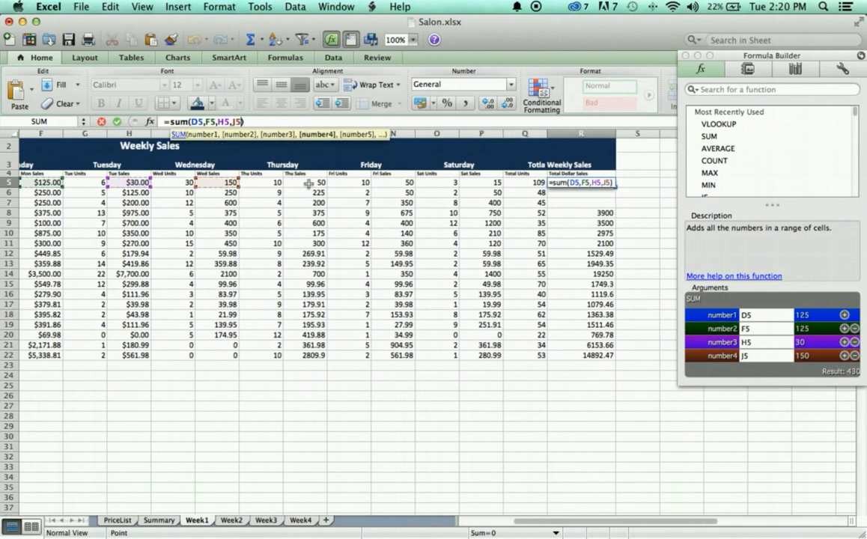
left_click(304, 183, "super")
left_click(391, 183, "super")
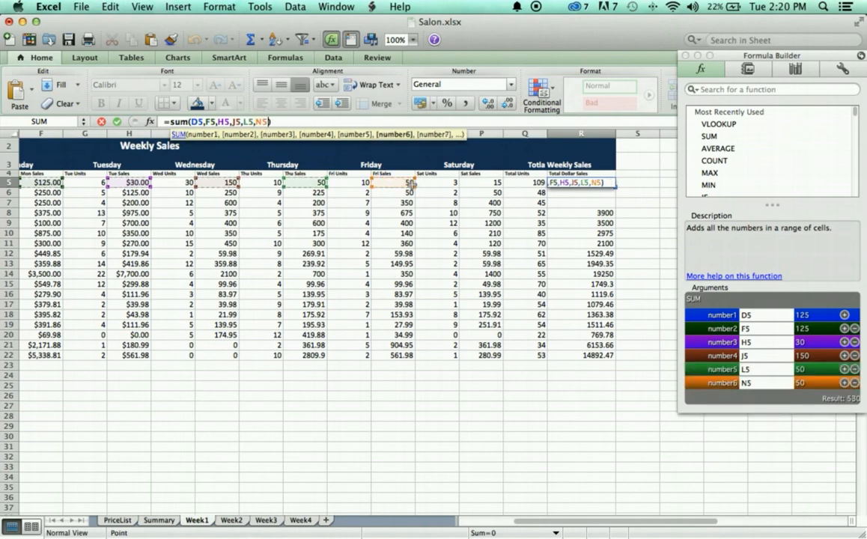
left_click(487, 183, "super")
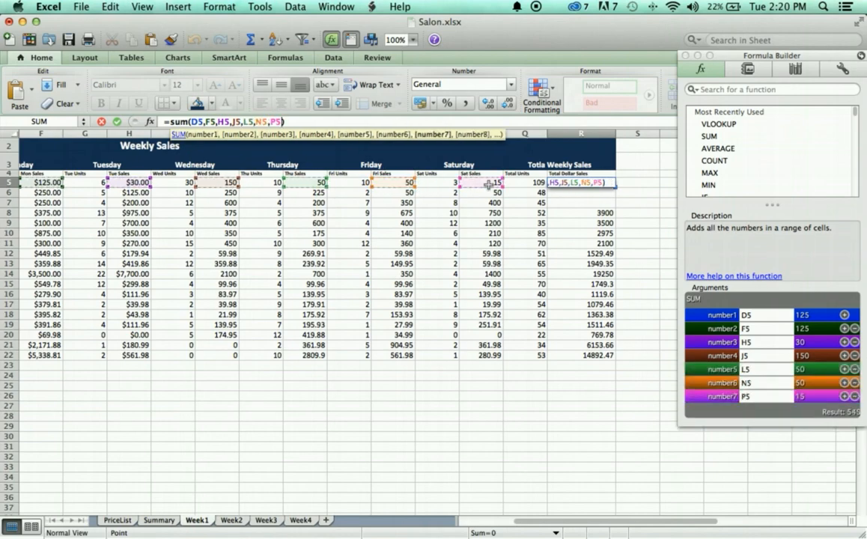
key("Return")
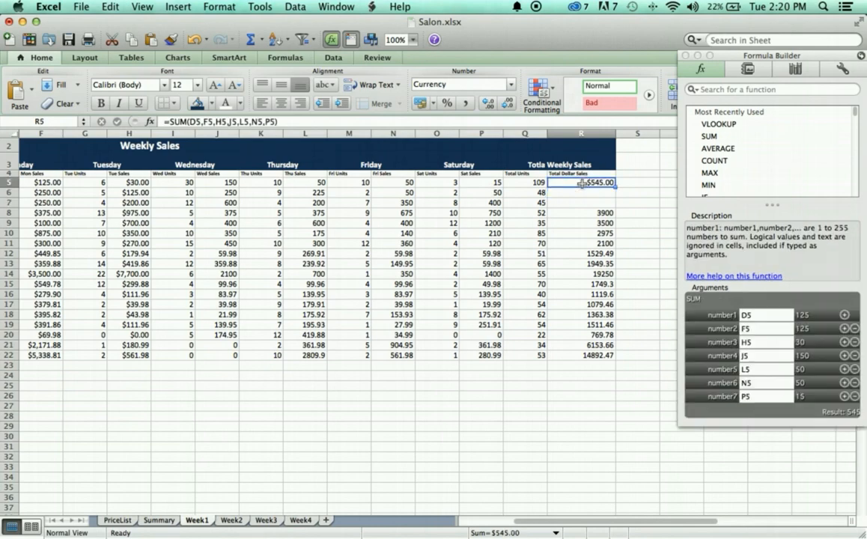
left_click_drag(615, 186, 612, 356)
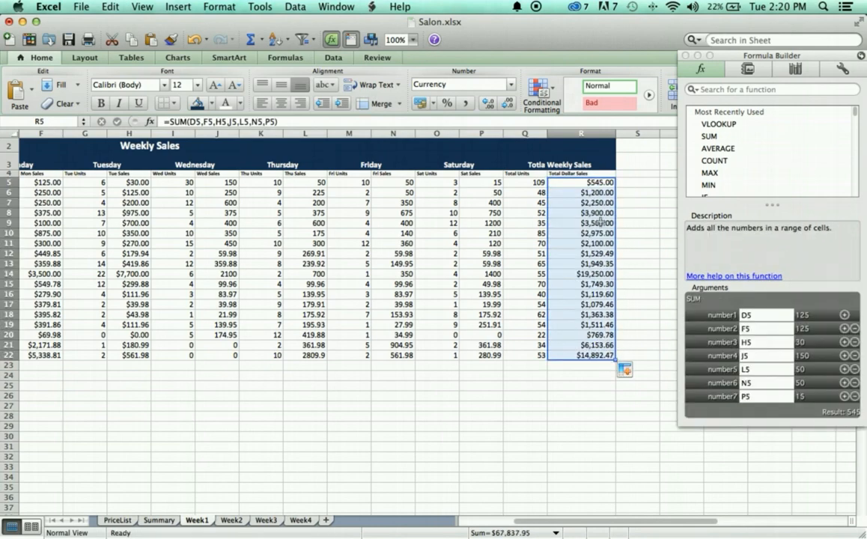